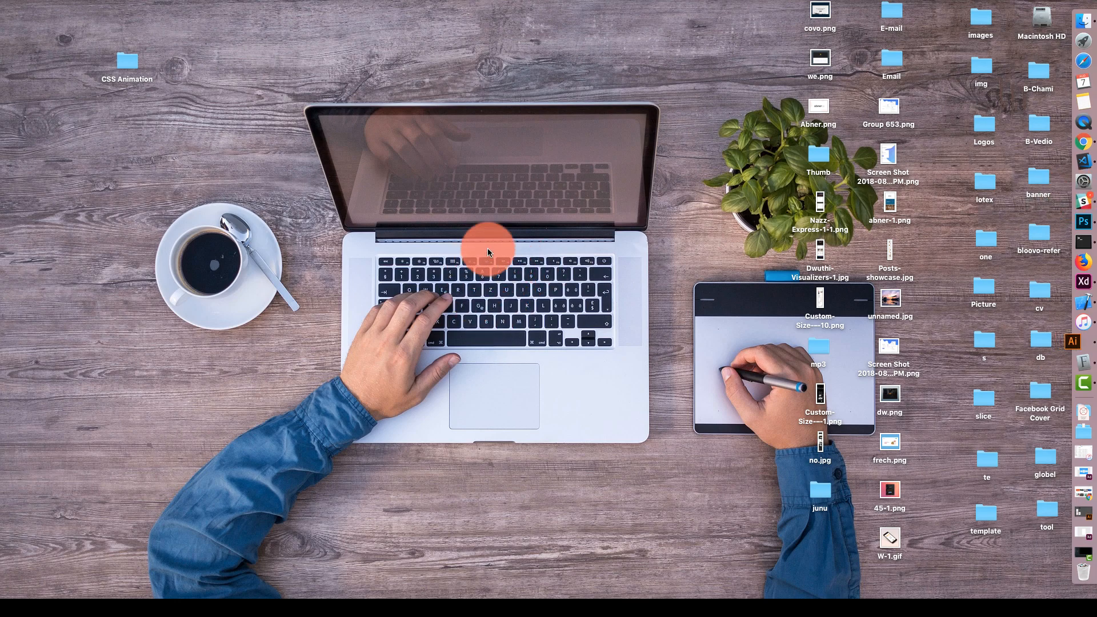
Switch to Adobe XD and draw a rectangle about 147 by 110 in the upper half of the iPhone artboard
{"action": "left_click", "coordinate": [1085, 286]}
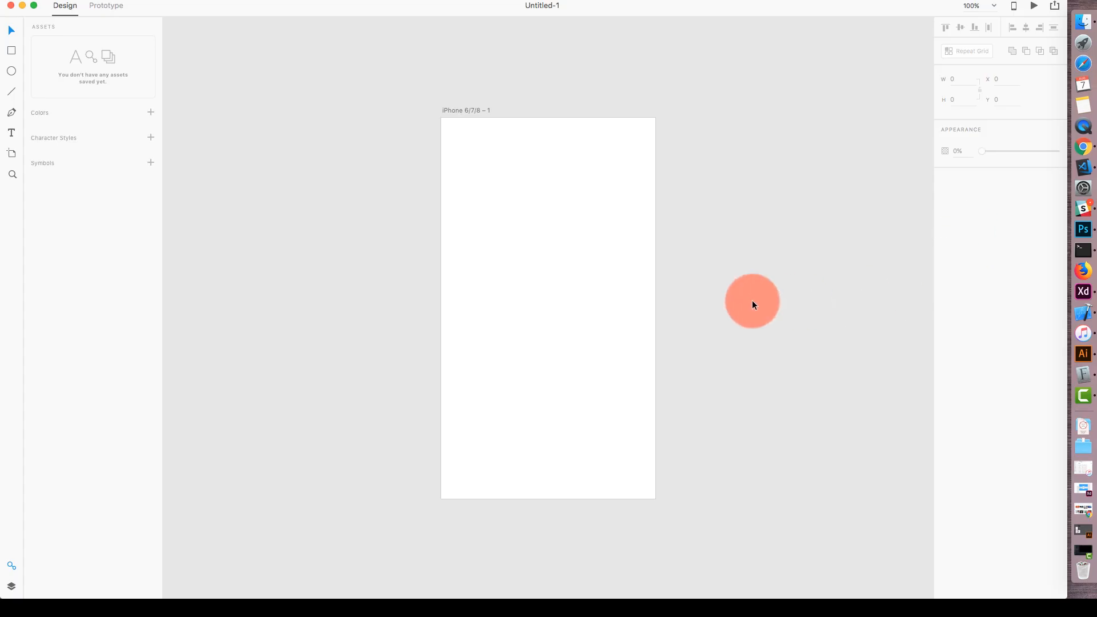
{"action": "key", "text": "space"}
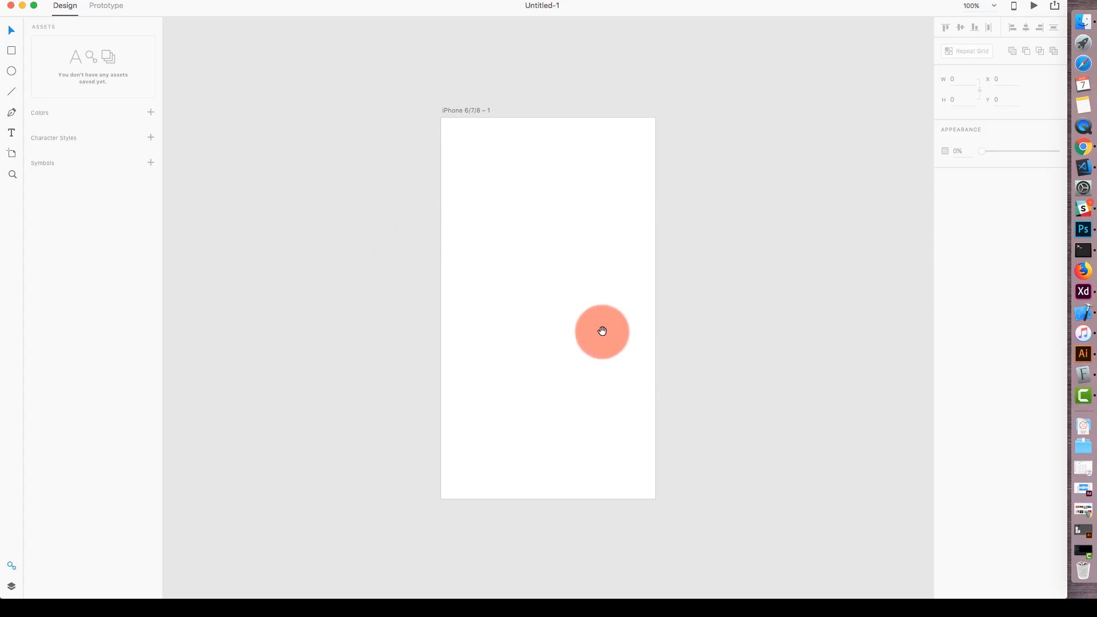
{"action": "left_click_drag", "start_coordinate": [602, 330], "coordinate": [581, 312]}
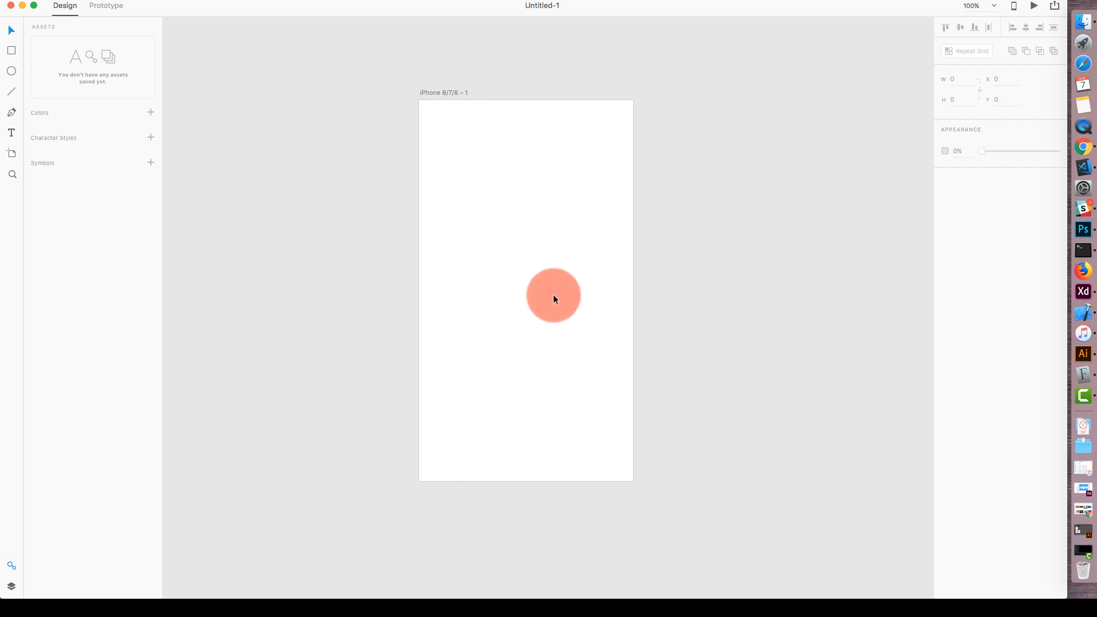
{"action": "left_click", "coordinate": [11, 51]}
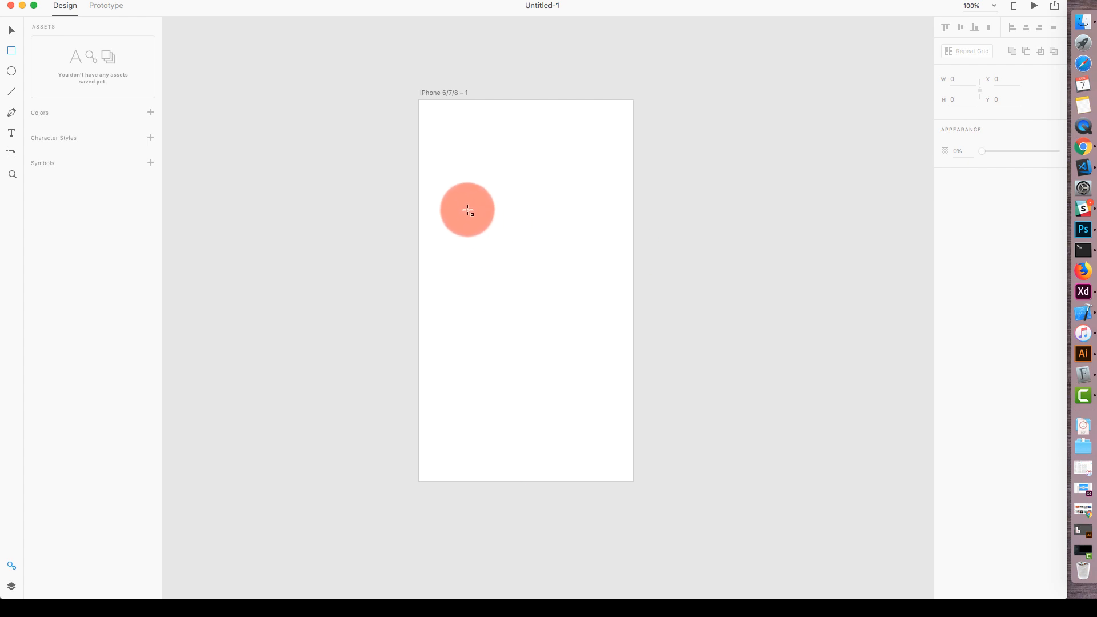
{"action": "mouse_move", "coordinate": [469, 209]}
{"action": "left_mouse_down"}
{"action": "mouse_move", "coordinate": [559, 275]}
{"action": "mouse_move", "coordinate": [552, 221]}
{"action": "mouse_move", "coordinate": [551, 271]}
{"action": "left_mouse_up"}
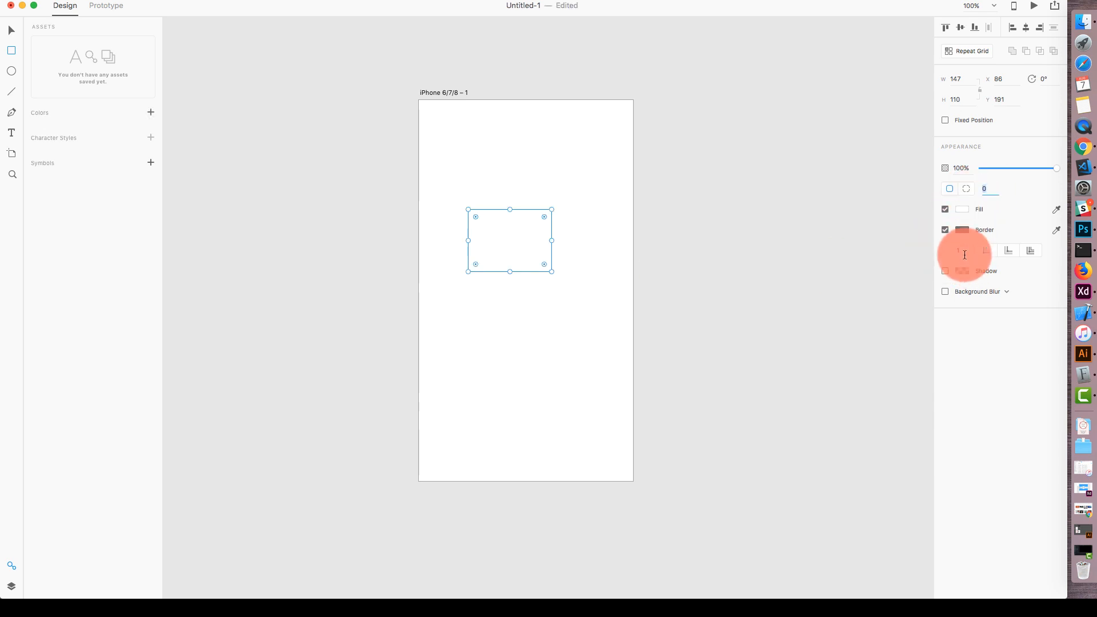
Round the rectangle's corners, trying a radius of 4 and settling on 6
{"action": "type", "text": "4"}
{"action": "key", "text": "Return"}
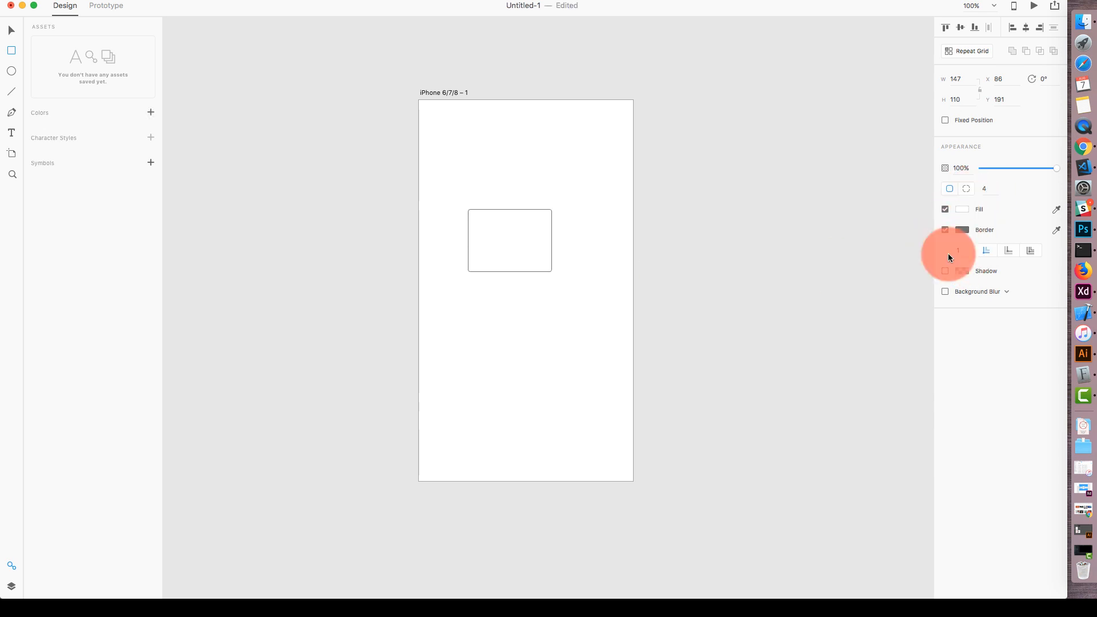
{"action": "left_click", "coordinate": [545, 240]}
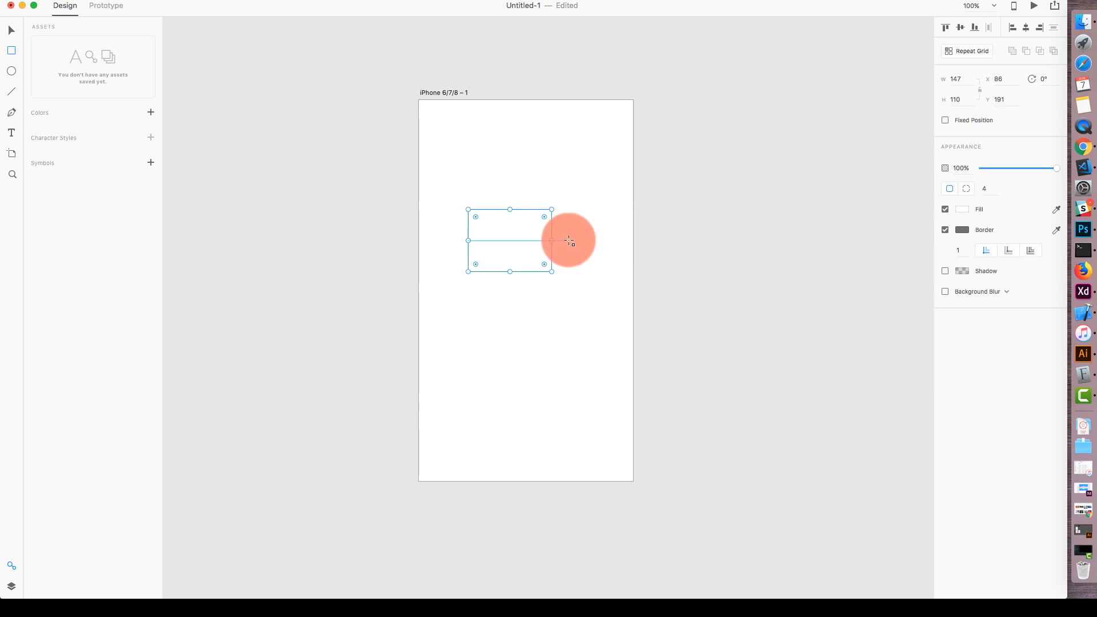
{"action": "left_click", "coordinate": [994, 189]}
{"action": "type", "text": "6"}
{"action": "key", "text": "Return"}
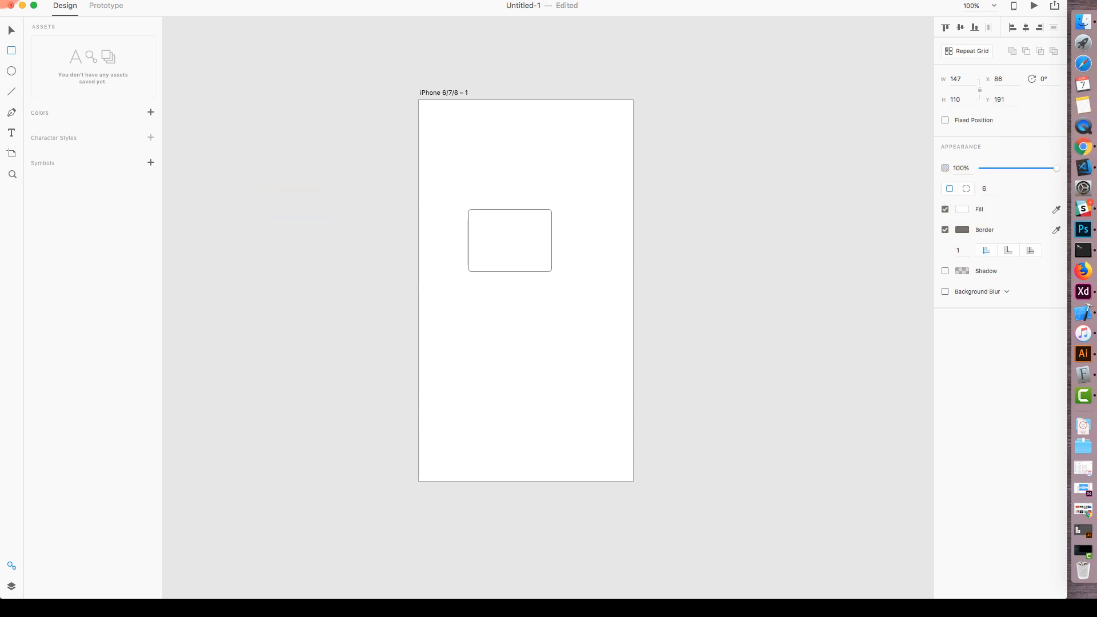
Thicken the rectangle's border, trying widths of 10 and 5 and settling on 3
{"action": "left_click", "coordinate": [11, 31]}
{"action": "key", "text": "alt"}
{"action": "scroll", "coordinate": [539, 267], "scroll_direction": "up", "scroll_amount": 5}
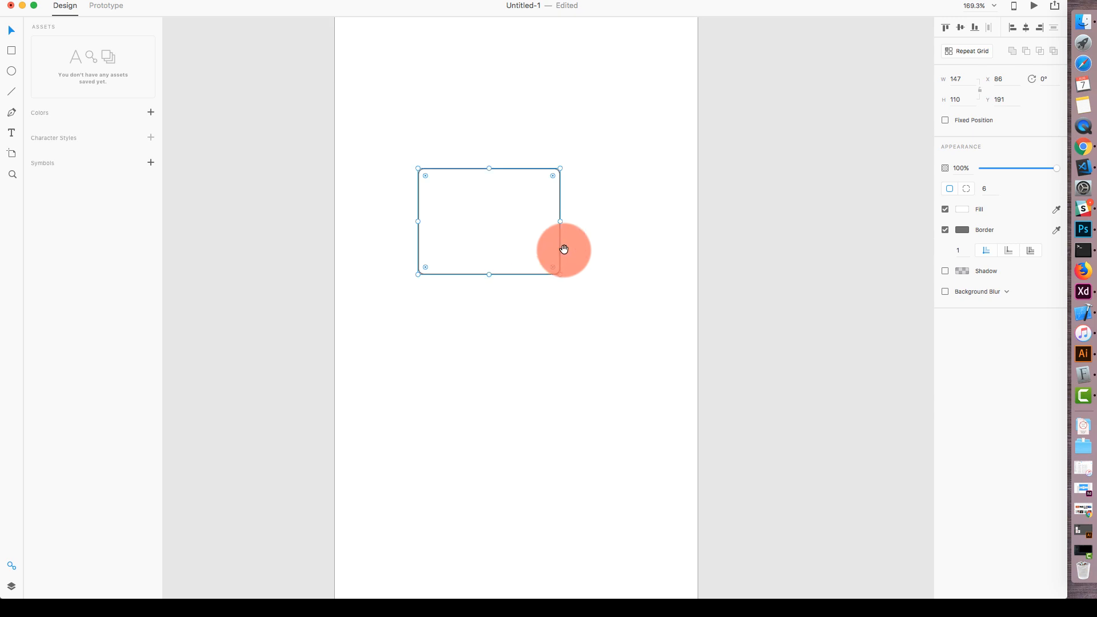
{"action": "left_click", "coordinate": [967, 249]}
{"action": "type", "text": "2"}
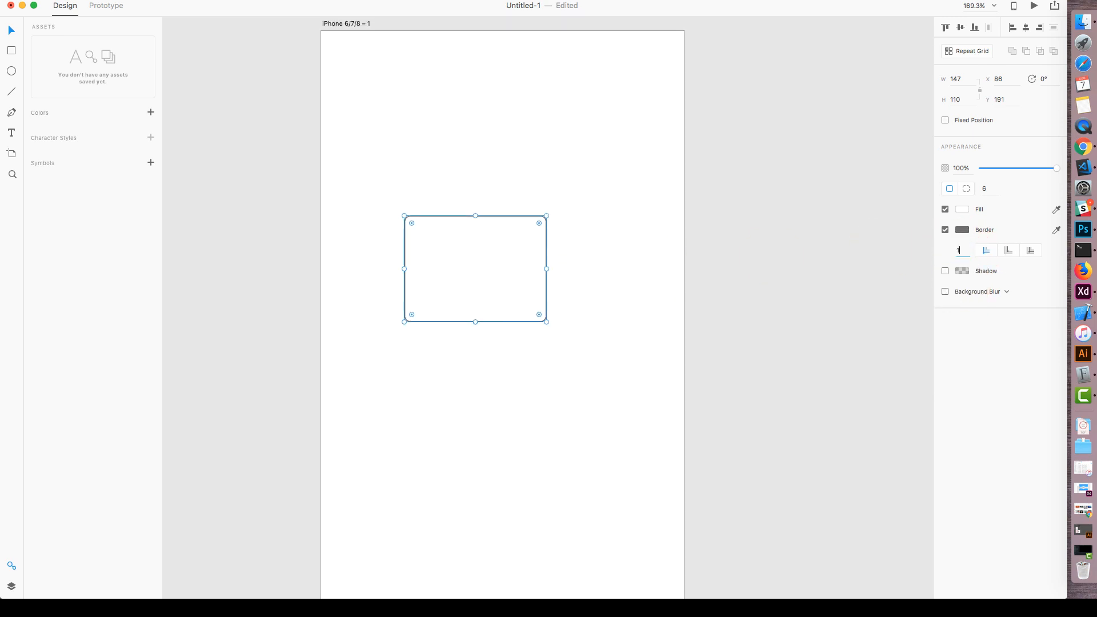
{"action": "key", "text": "Return"}
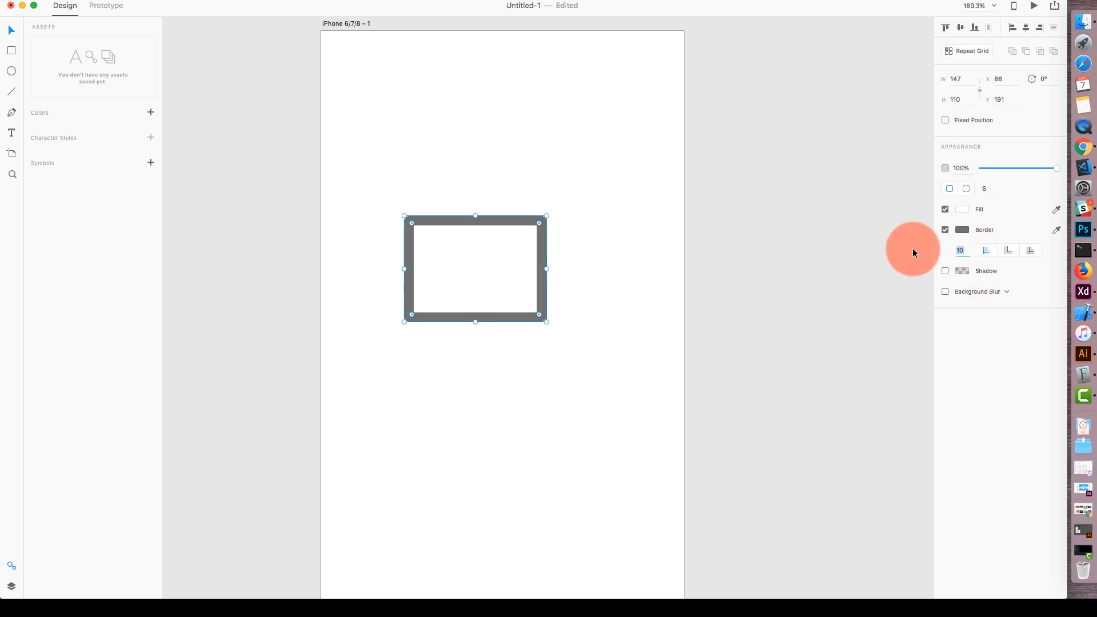
{"action": "type", "text": "5"}
{"action": "key", "text": "Return"}
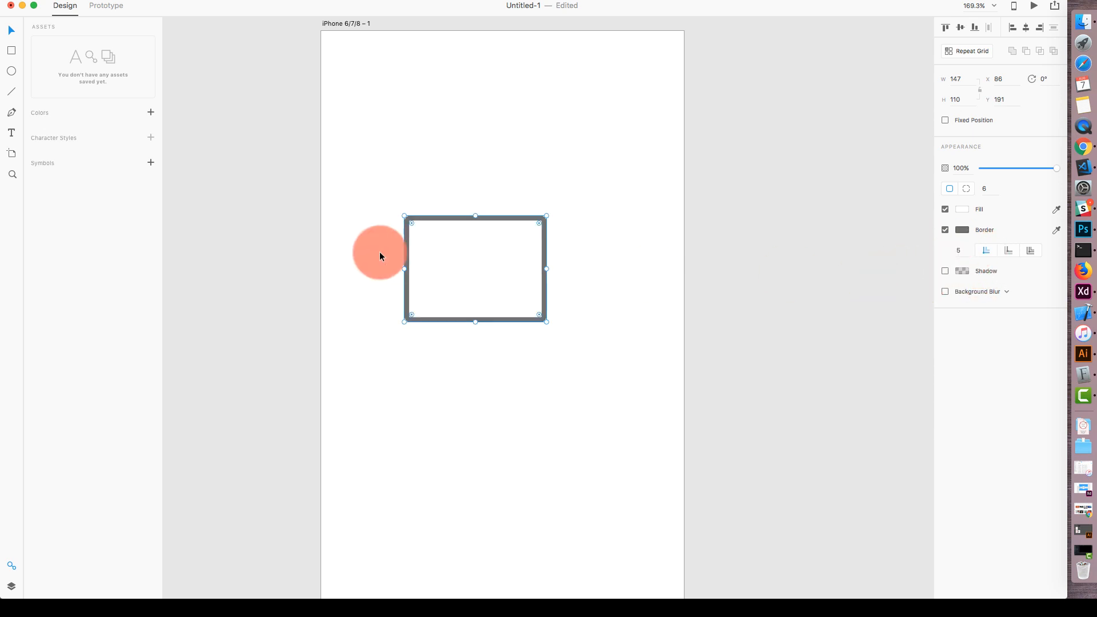
{"action": "left_click", "coordinate": [952, 250]}
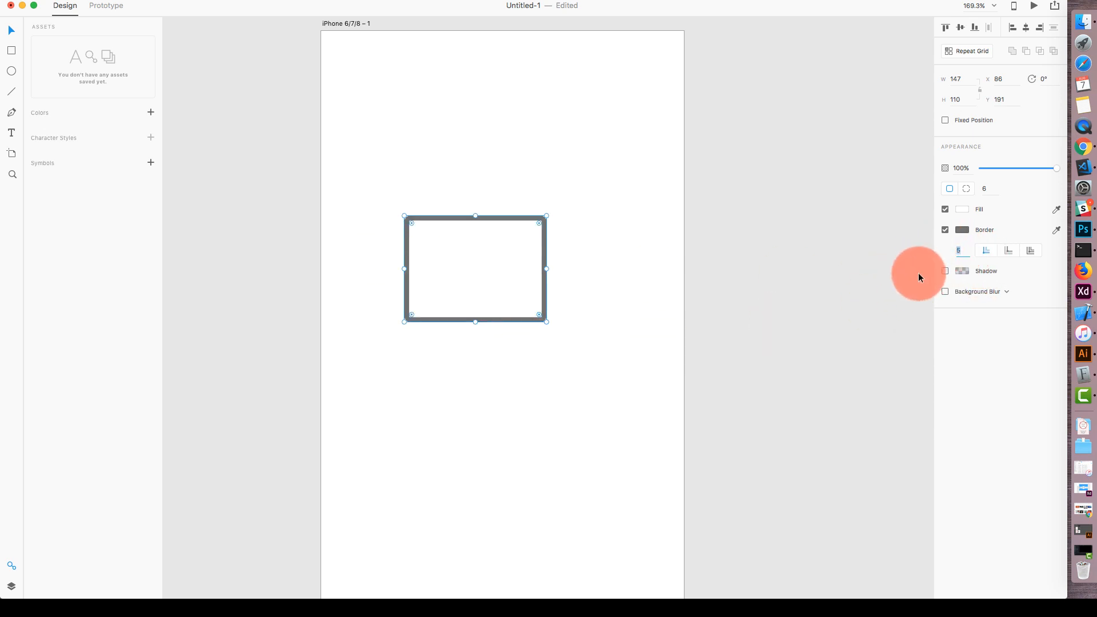
{"action": "type", "text": "3"}
{"action": "key", "text": "Return"}
{"action": "left_click", "coordinate": [808, 276]}
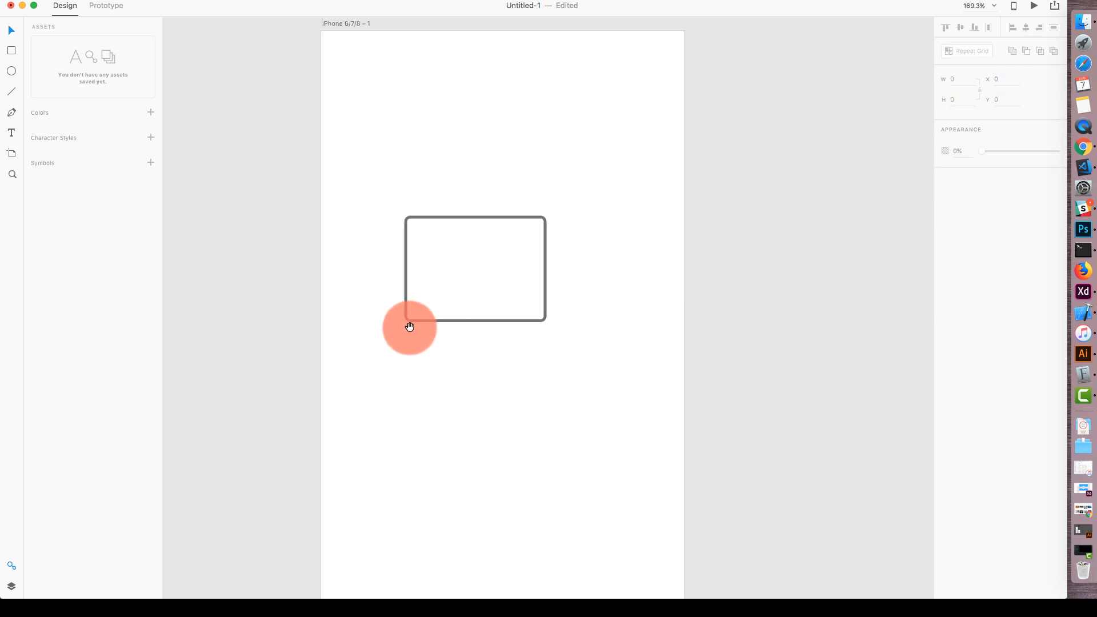
Centre the rectangle horizontally on the artboard
{"action": "left_click", "coordinate": [522, 322]}
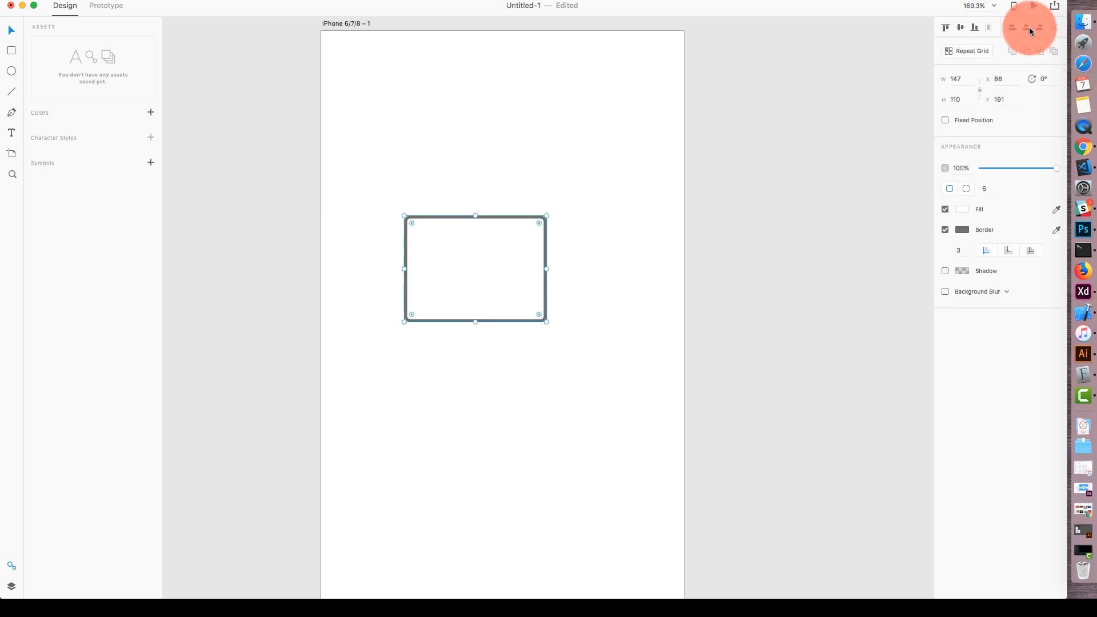
{"action": "scroll", "coordinate": [783, 263], "scroll_direction": "up", "scroll_amount": 3}
{"action": "scroll", "coordinate": [783, 263], "scroll_direction": "right", "scroll_amount": 2}
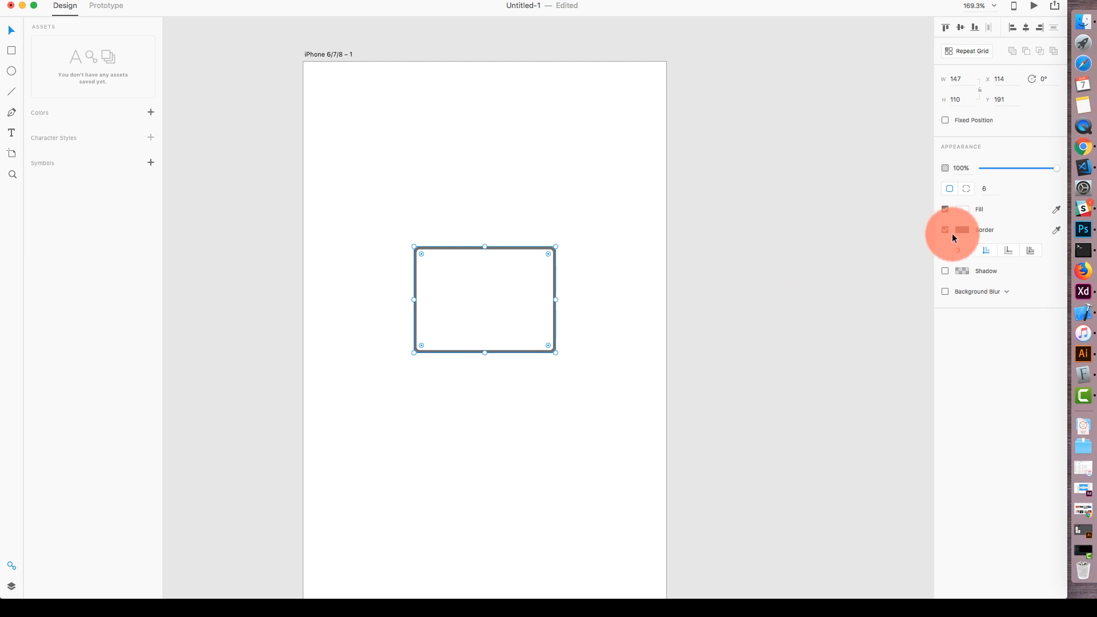
Set the rectangle's border colour to hex e1e1e1
{"action": "left_click", "coordinate": [962, 231]}
{"action": "left_click", "coordinate": [872, 270]}
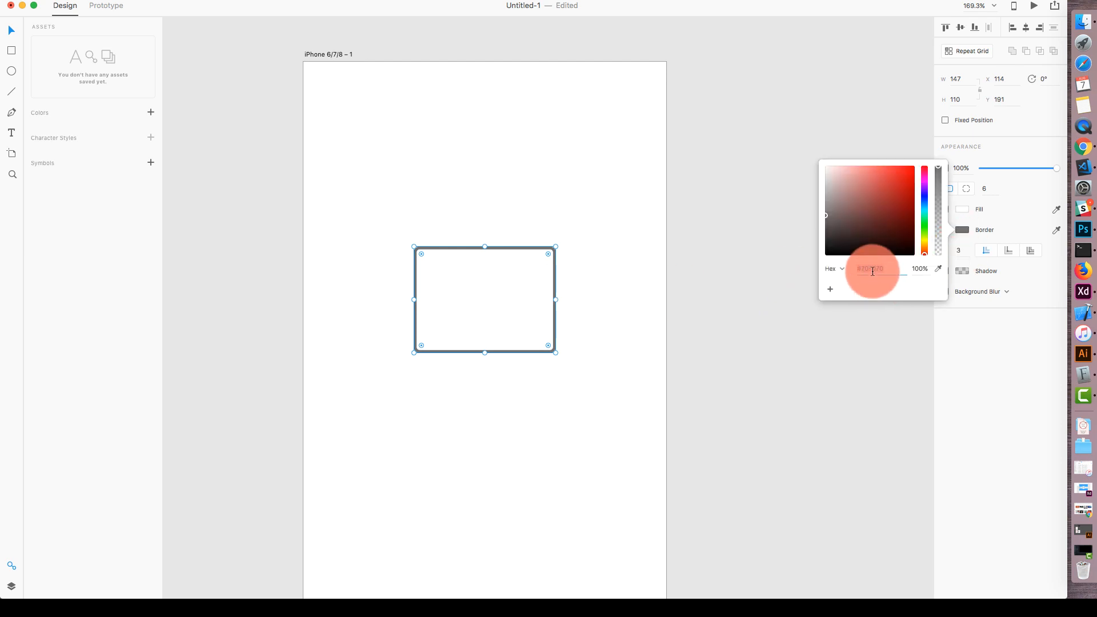
{"action": "type", "text": "e"}
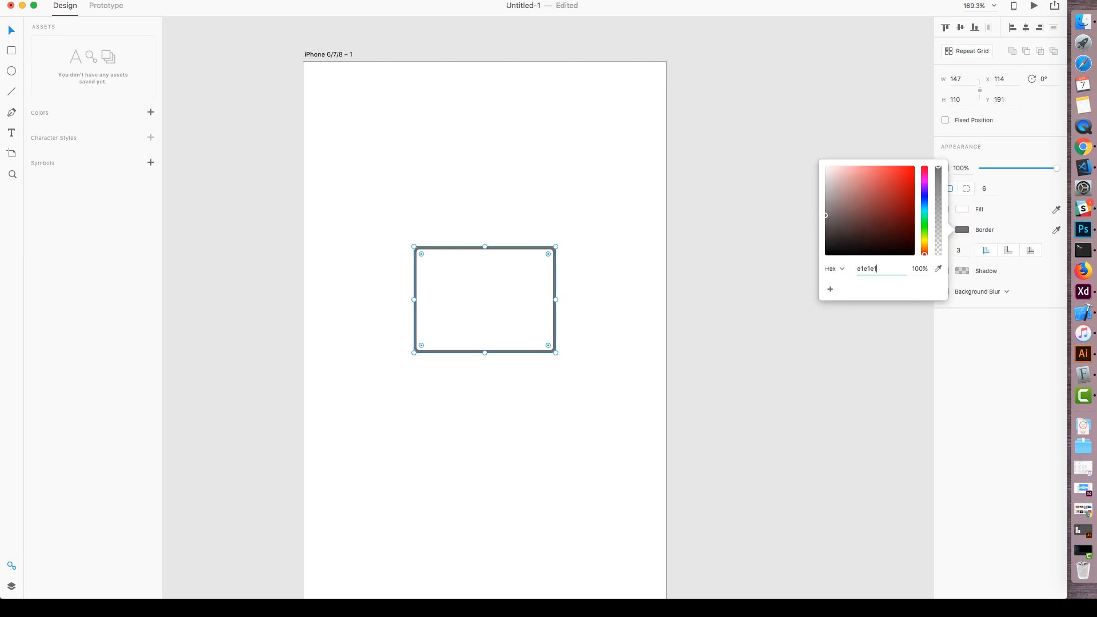
{"action": "type", "text": "1e1e1"}
{"action": "key", "text": "Return"}
{"action": "left_click", "coordinate": [703, 303]}
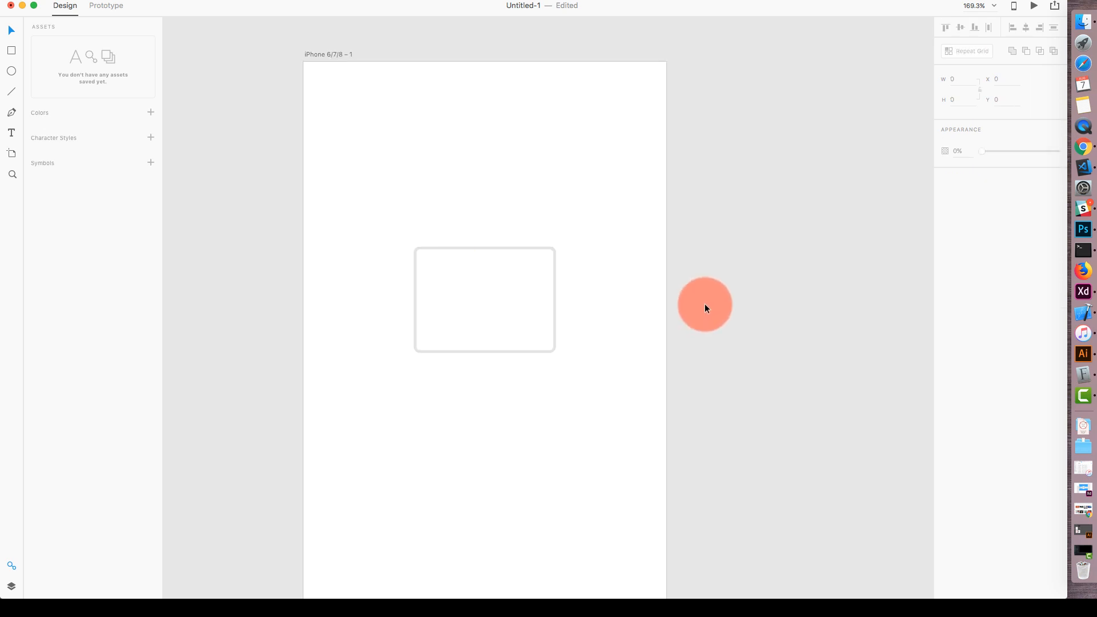
{"action": "key", "text": "ctrl+Left"}
{"action": "key", "text": "ctrl+Right"}
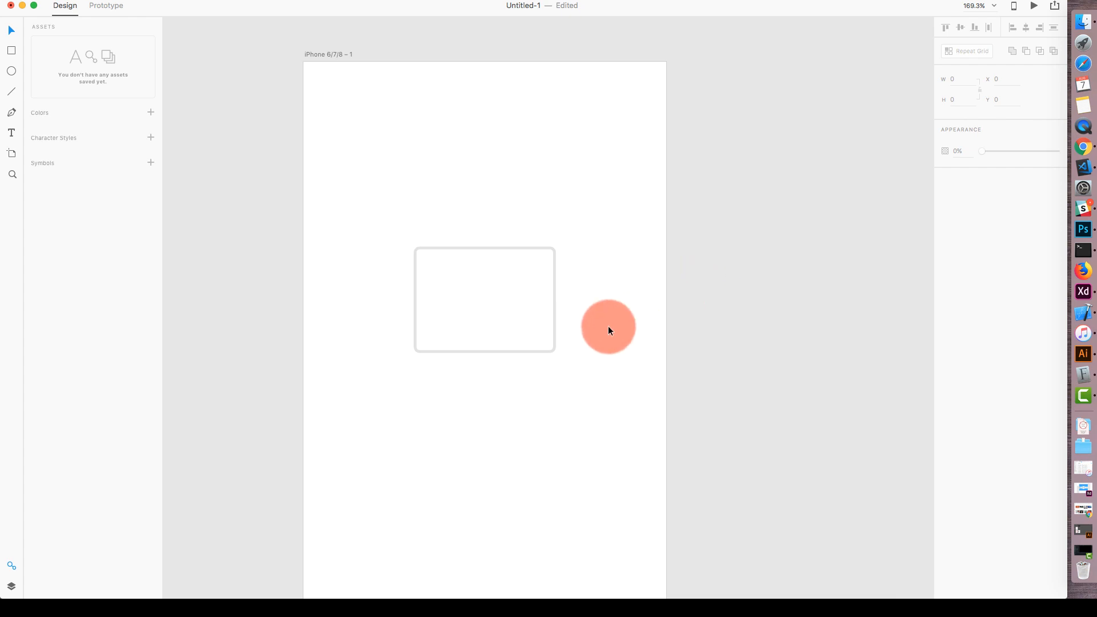
Draw a thin bar about 107 by 5 inside the card's upper edge and nudge it slightly up and right
{"action": "left_click", "coordinate": [13, 53]}
{"action": "scroll", "coordinate": [502, 290], "scroll_direction": "up", "scroll_amount": 2}
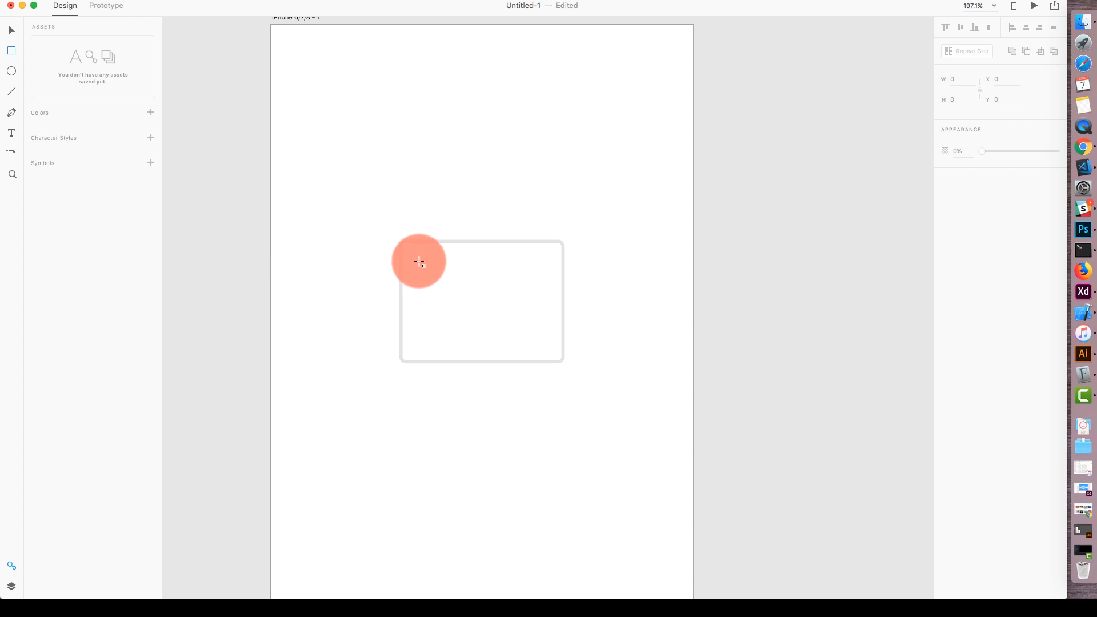
{"action": "left_click_drag", "start_coordinate": [420, 263], "coordinate": [540, 266]}
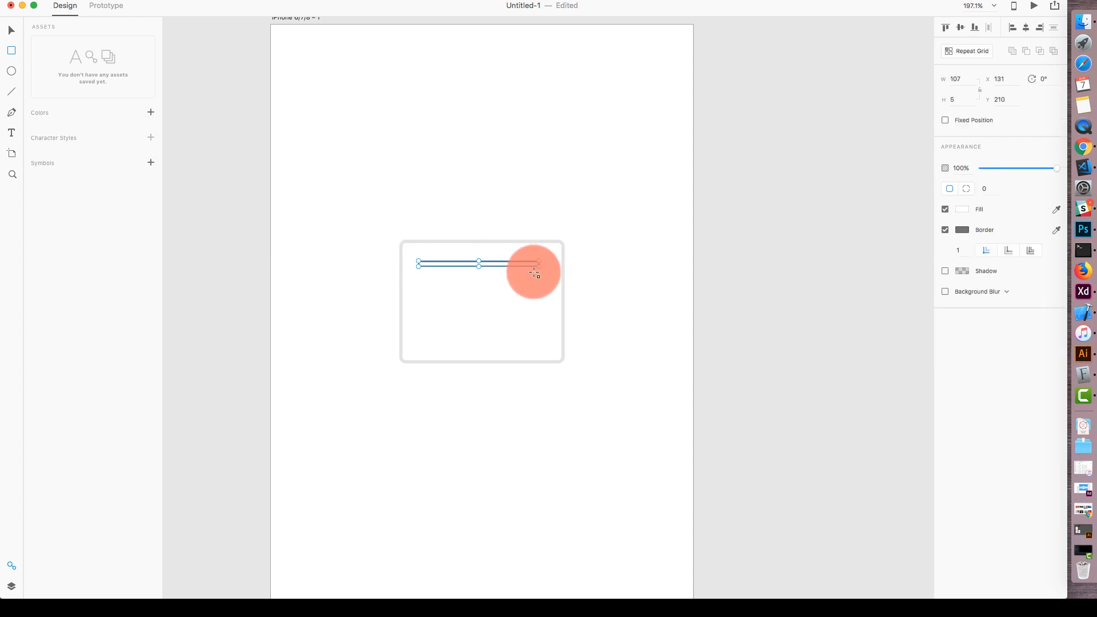
{"action": "left_click", "coordinate": [12, 30]}
{"action": "key", "text": "Up"}
{"action": "key", "text": "Up"}
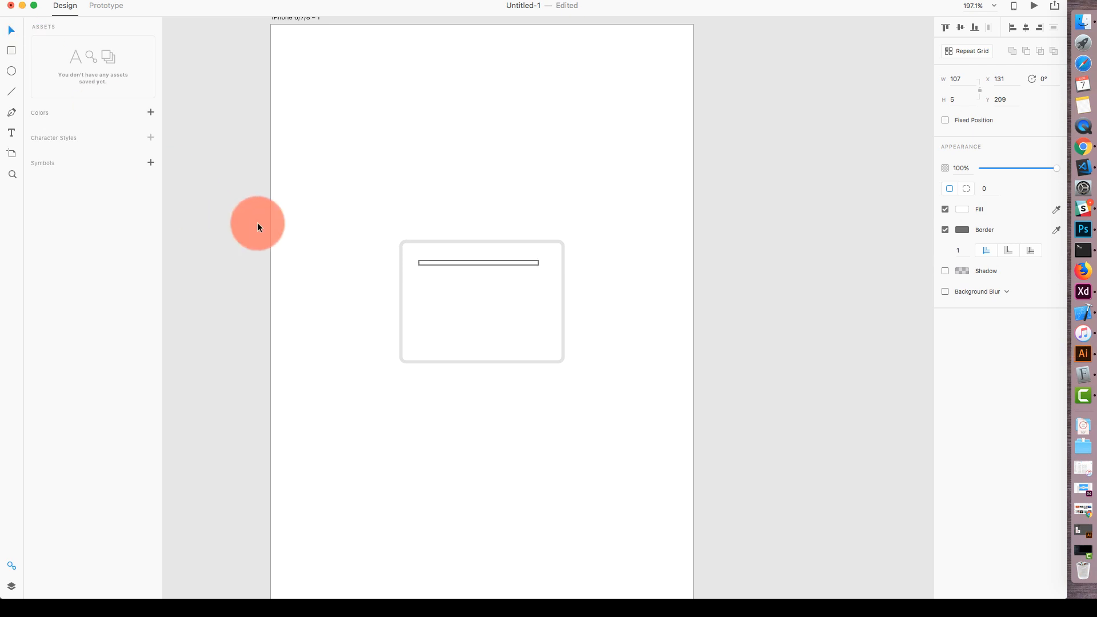
{"action": "key", "text": "Right"}
{"action": "key", "text": "Right"}
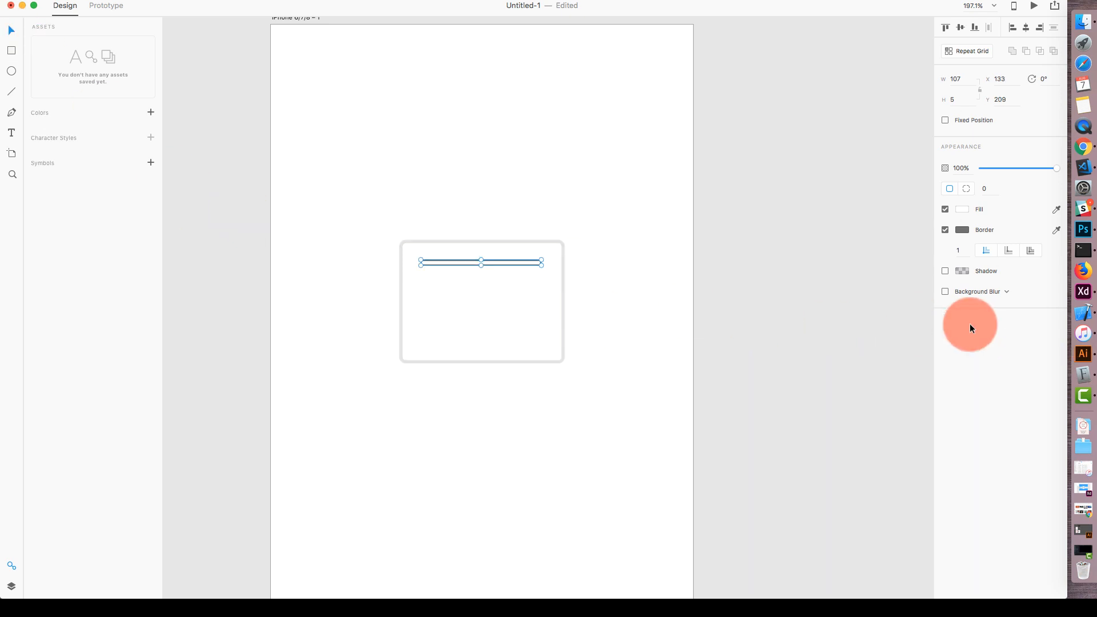
Delete the thin bar inside the card
{"action": "left_click", "coordinate": [669, 284]}
{"action": "left_click", "coordinate": [531, 262]}
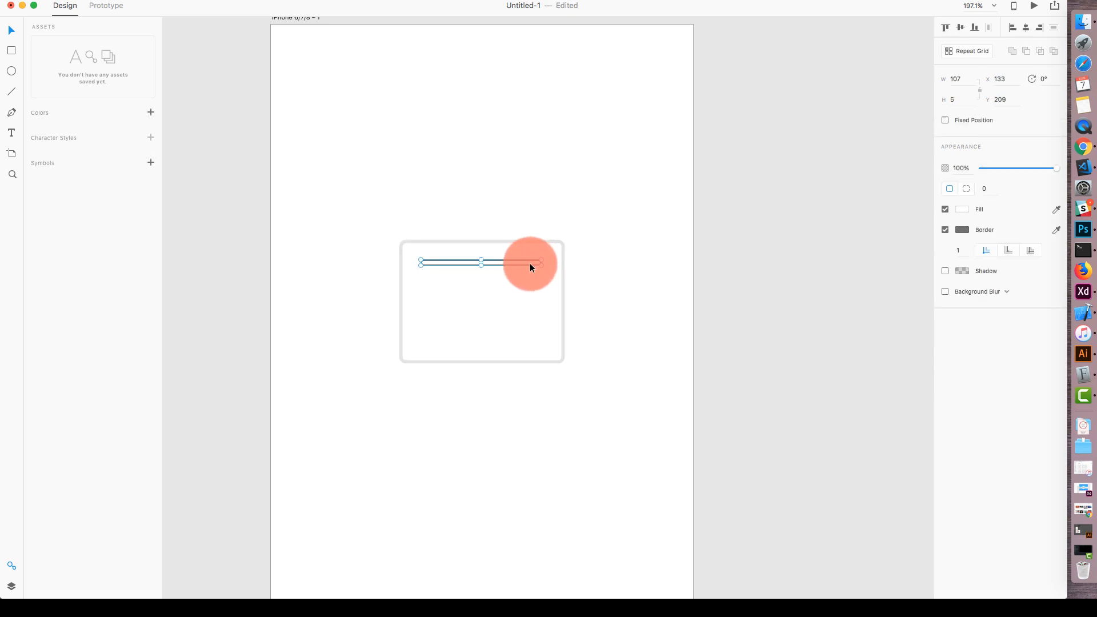
{"action": "key", "text": "Delete"}
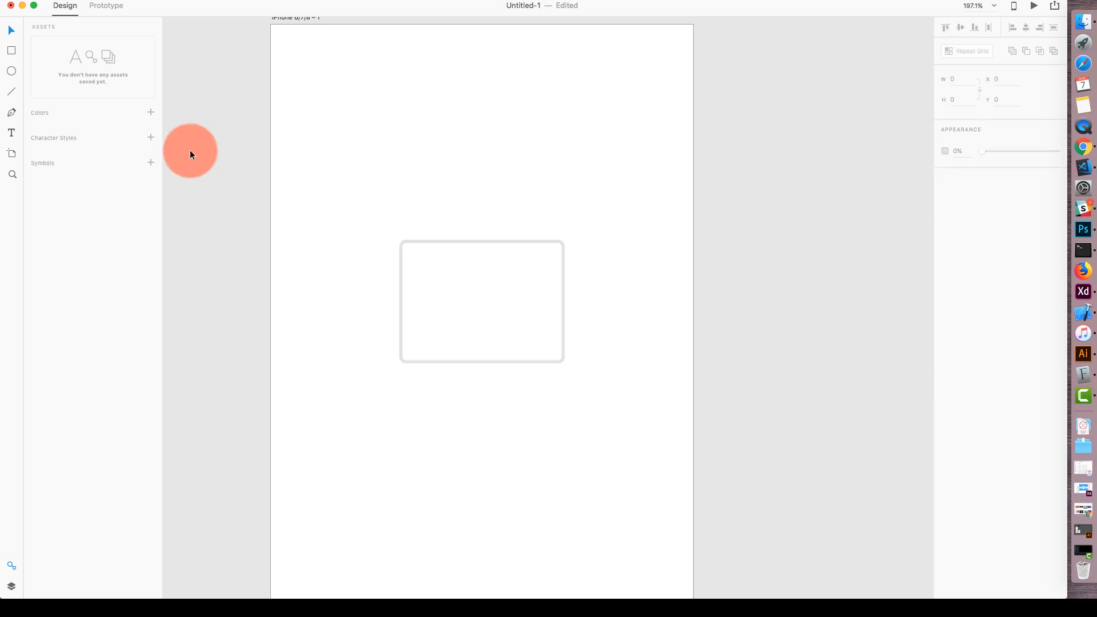
Draw a horizontal line about 110 long near the card's upper edge with a border thickness of 5
{"action": "left_click", "coordinate": [9, 90]}
{"action": "scroll", "coordinate": [459, 282], "scroll_direction": "up", "scroll_amount": 2}
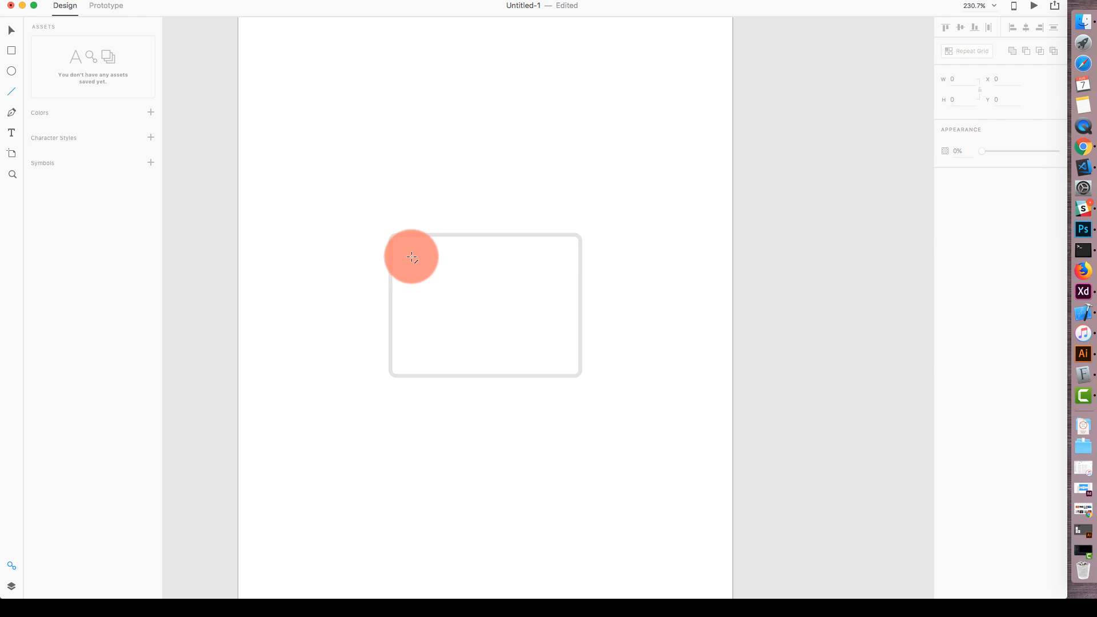
{"action": "left_click_drag", "start_coordinate": [411, 257], "coordinate": [557, 256]}
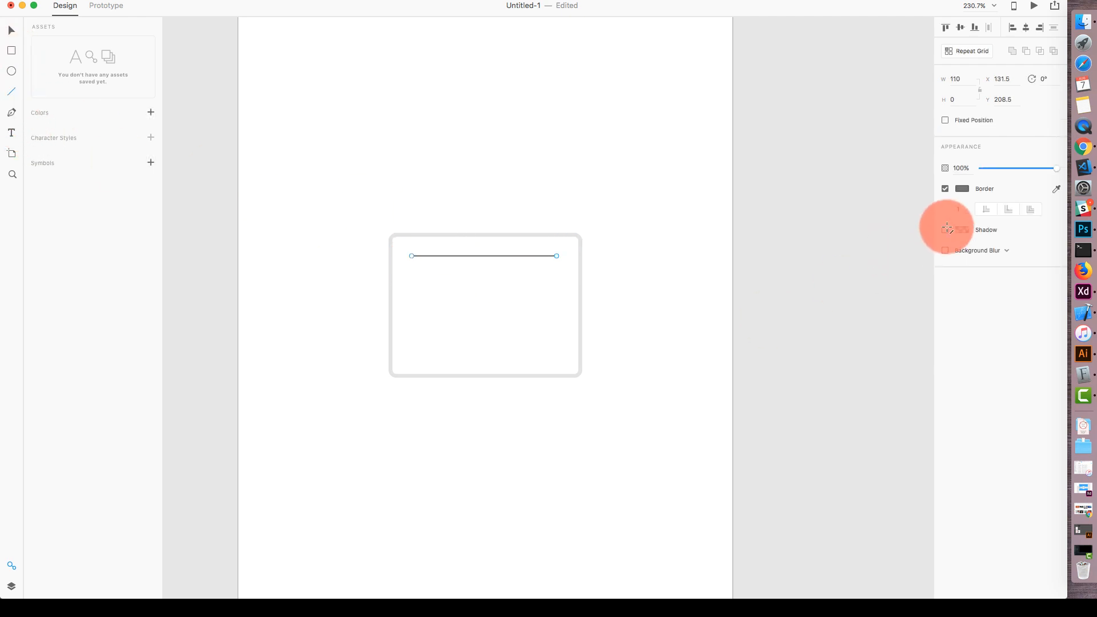
{"action": "left_click", "coordinate": [963, 211]}
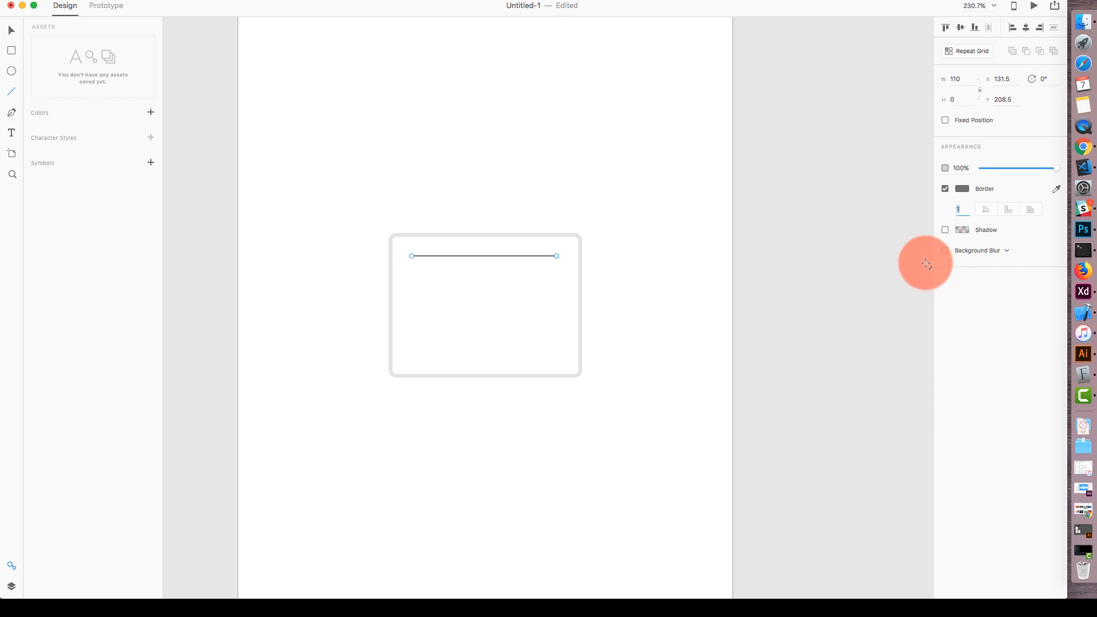
{"action": "type", "text": "5"}
{"action": "key", "text": "Return"}
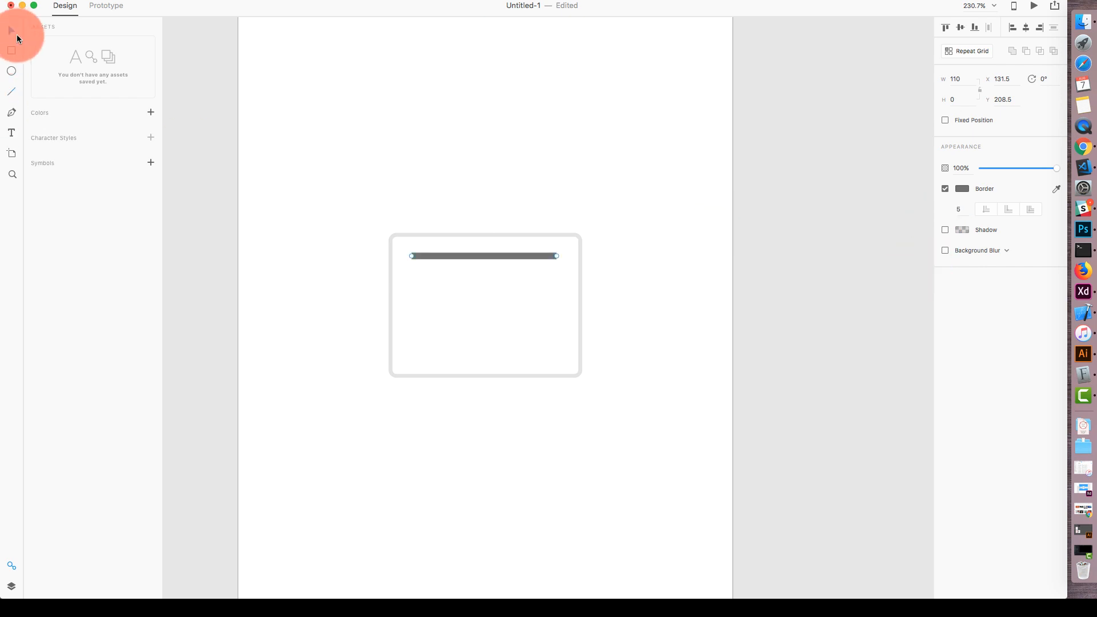
Duplicate the thick line about 18 below it and set the copy's border thickness to 3
{"action": "left_click", "coordinate": [775, 319]}
{"action": "scroll", "coordinate": [428, 278], "scroll_direction": "up", "scroll_amount": 1}
{"action": "left_click", "coordinate": [462, 257]}
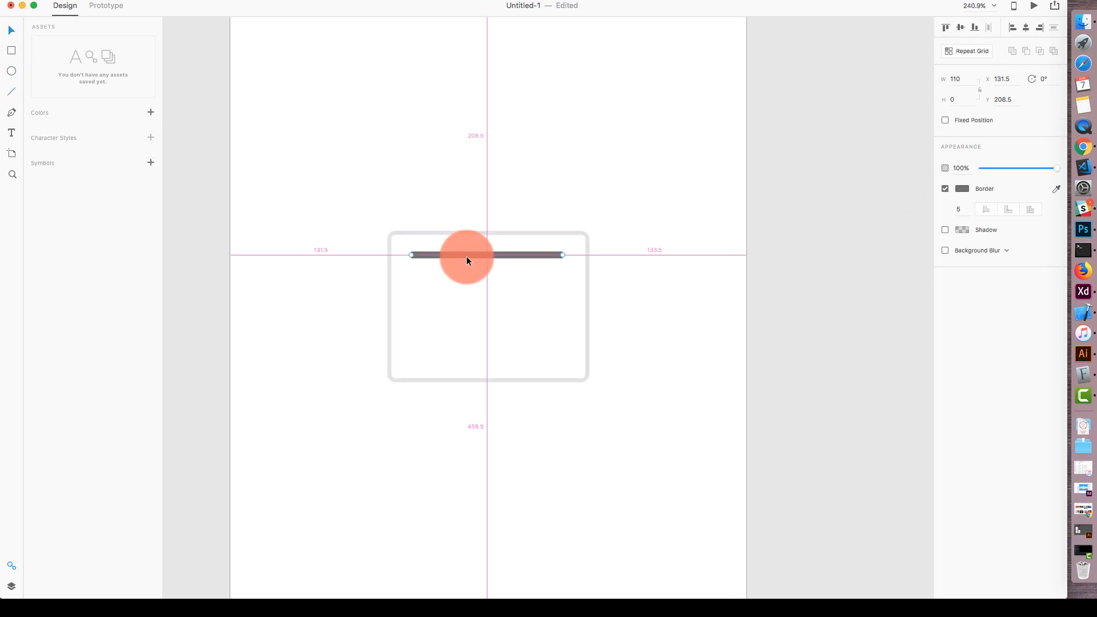
{"action": "left_click_drag", "start_coordinate": [467, 257], "coordinate": [465, 282]}
{"action": "left_click_drag", "start_coordinate": [960, 208], "coordinate": [953, 236]}
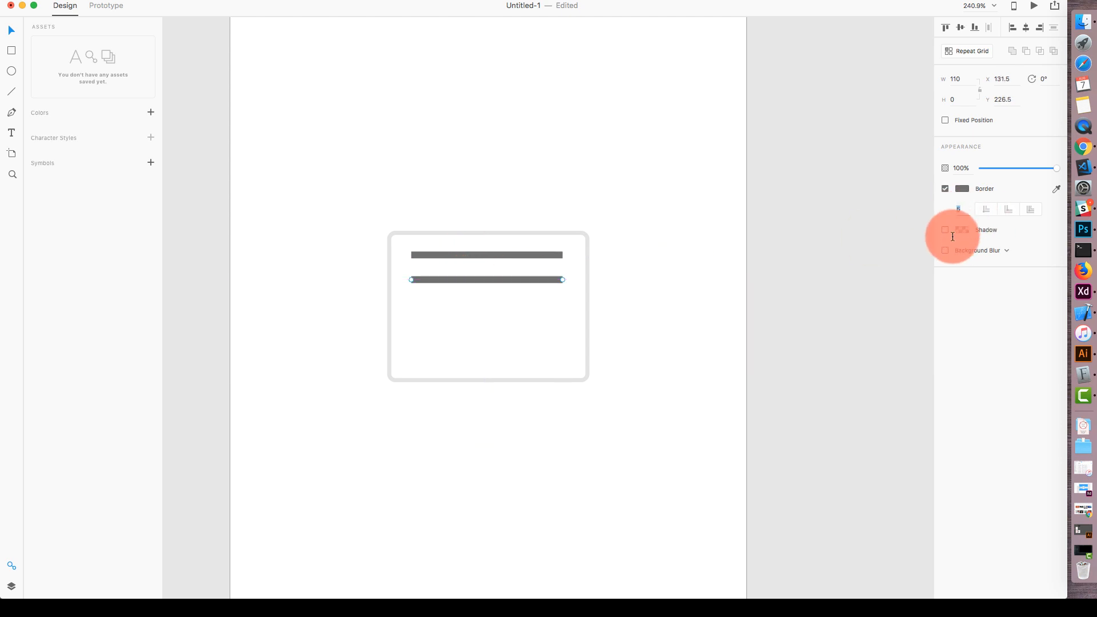
{"action": "type", "text": "3"}
{"action": "key", "text": "Return"}
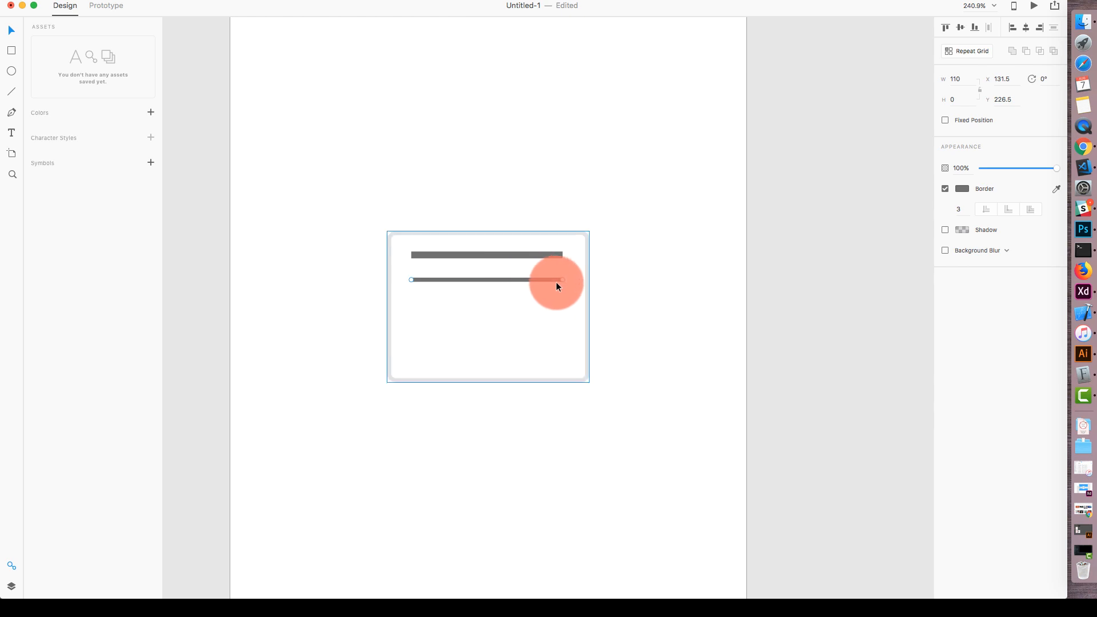
Add five full-length copies of the thin line below it at spacings of 8, and shorten the original to about three quarters
{"action": "left_click_drag", "start_coordinate": [537, 279], "coordinate": [475, 292]}
{"action": "scroll", "coordinate": [484, 290], "scroll_direction": "up", "scroll_amount": 3}
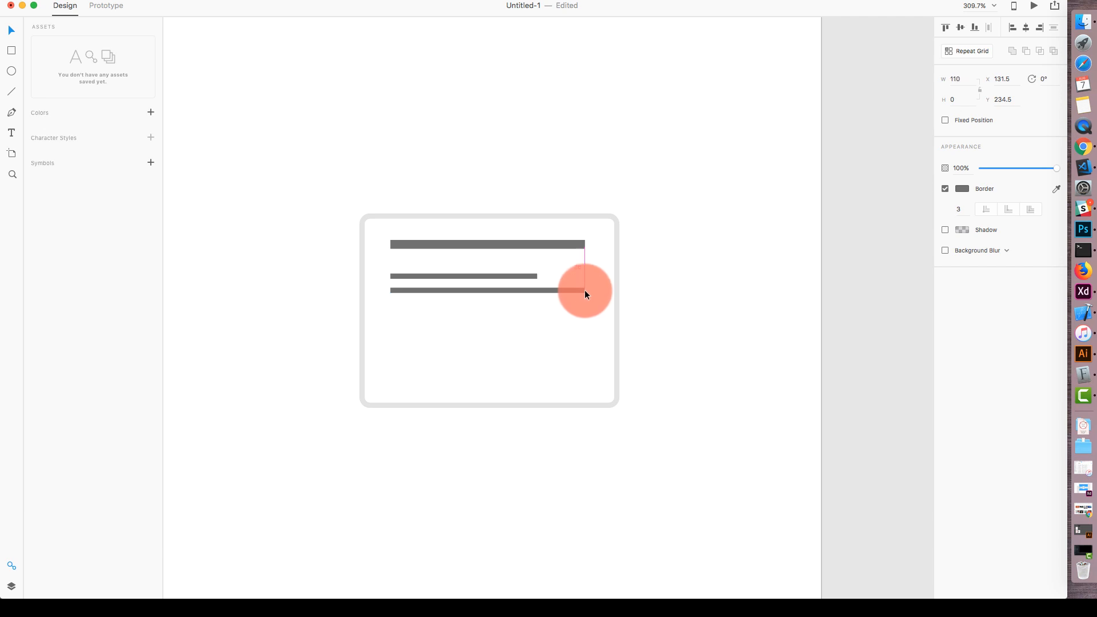
{"action": "left_click_drag", "start_coordinate": [585, 290], "coordinate": [498, 345]}
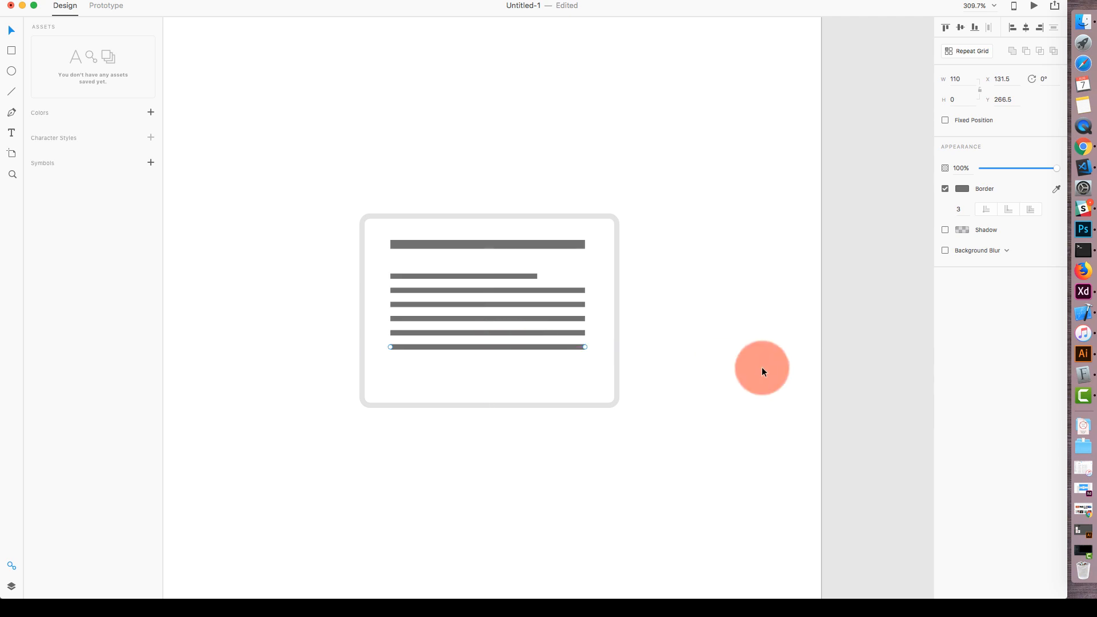
Extend the card's lower edge downward so the card is about 125 high
{"action": "left_click", "coordinate": [762, 369]}
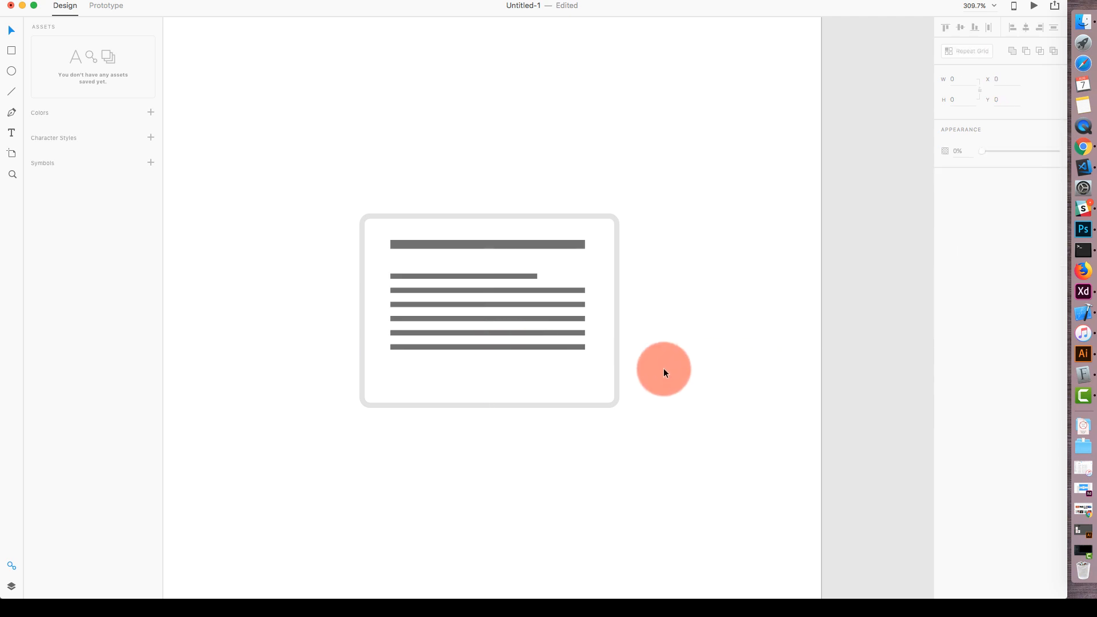
{"action": "left_click", "coordinate": [472, 403]}
{"action": "left_click_drag", "start_coordinate": [489, 408], "coordinate": [489, 434]}
{"action": "left_click", "coordinate": [732, 383]}
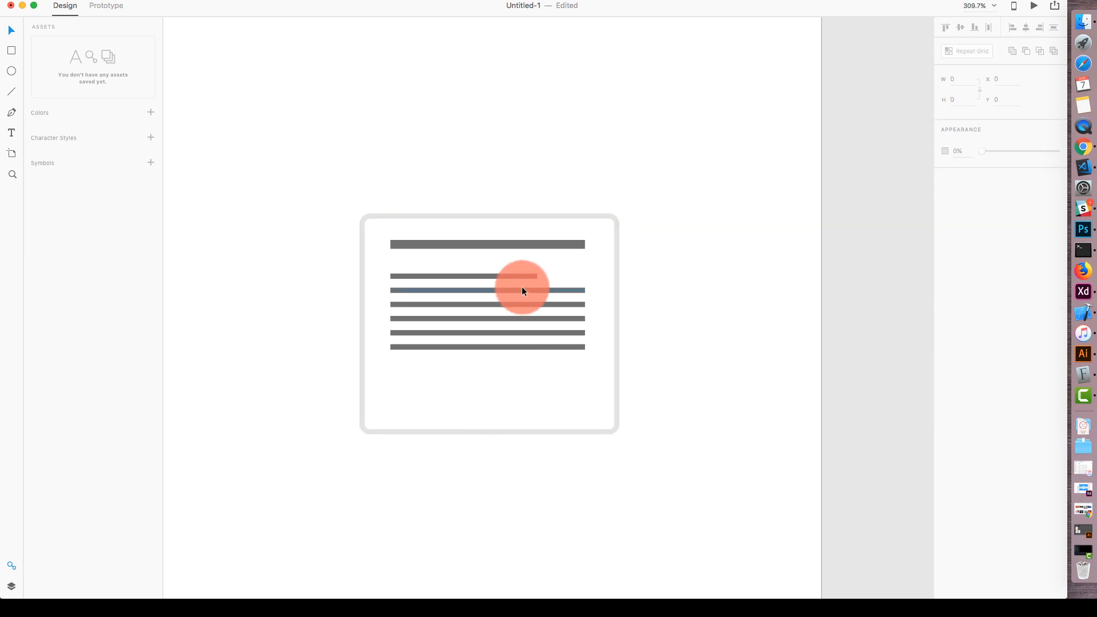
Change the border colour of all six thin text lines to D1D1D1
{"action": "left_click", "coordinate": [510, 276]}
{"action": "left_click_drag", "start_coordinate": [321, 272], "coordinate": [965, 229]}
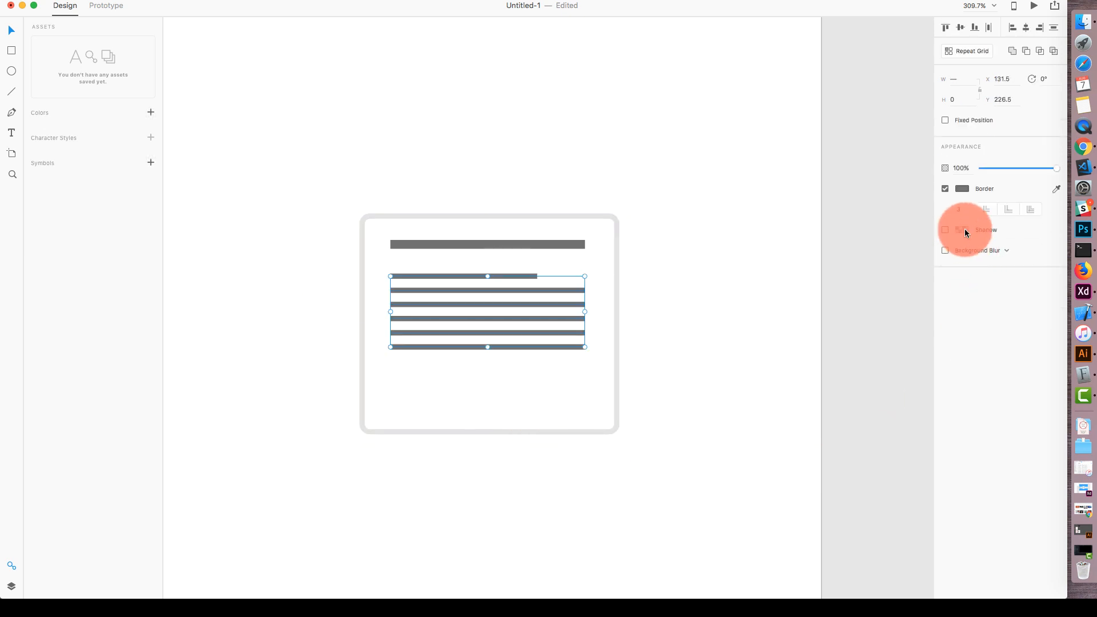
{"action": "left_click", "coordinate": [962, 192]}
{"action": "type", "text": "D1D1D1"}
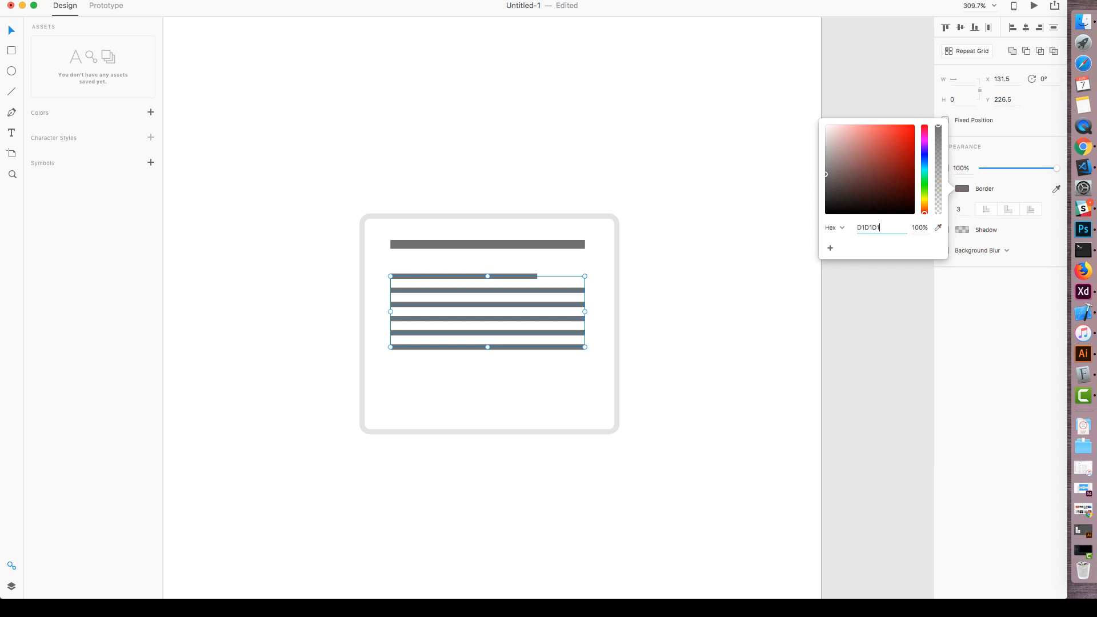
{"action": "key", "text": "Return"}
{"action": "left_click", "coordinate": [698, 351]}
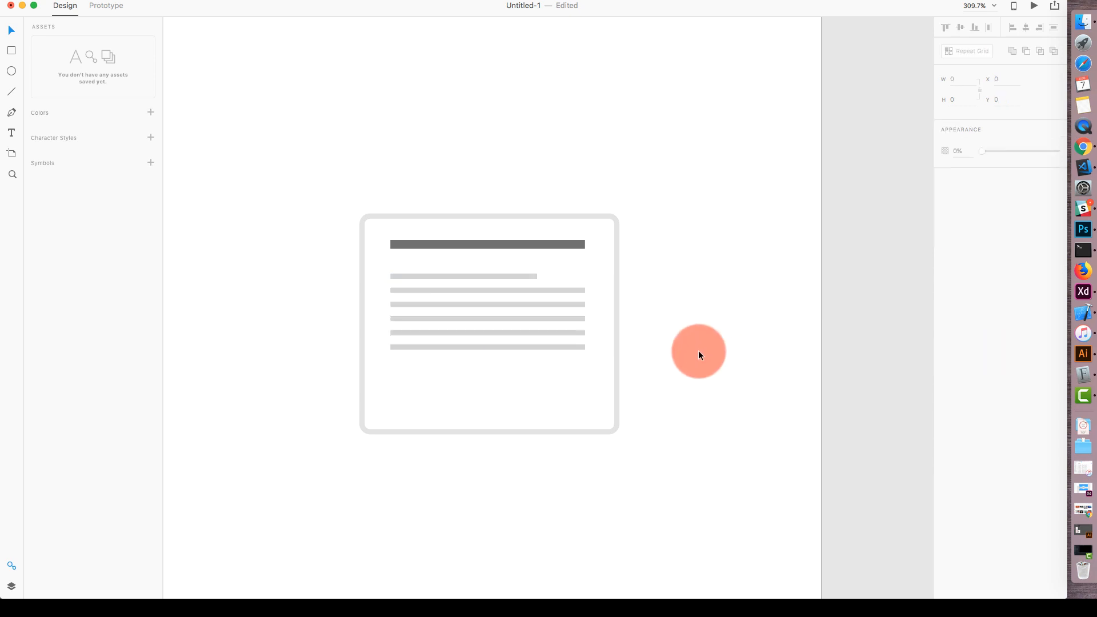
Draw a circle about 29 in diameter below the start of the text lines, with a border thickness of 2
{"action": "left_click", "coordinate": [17, 73]}
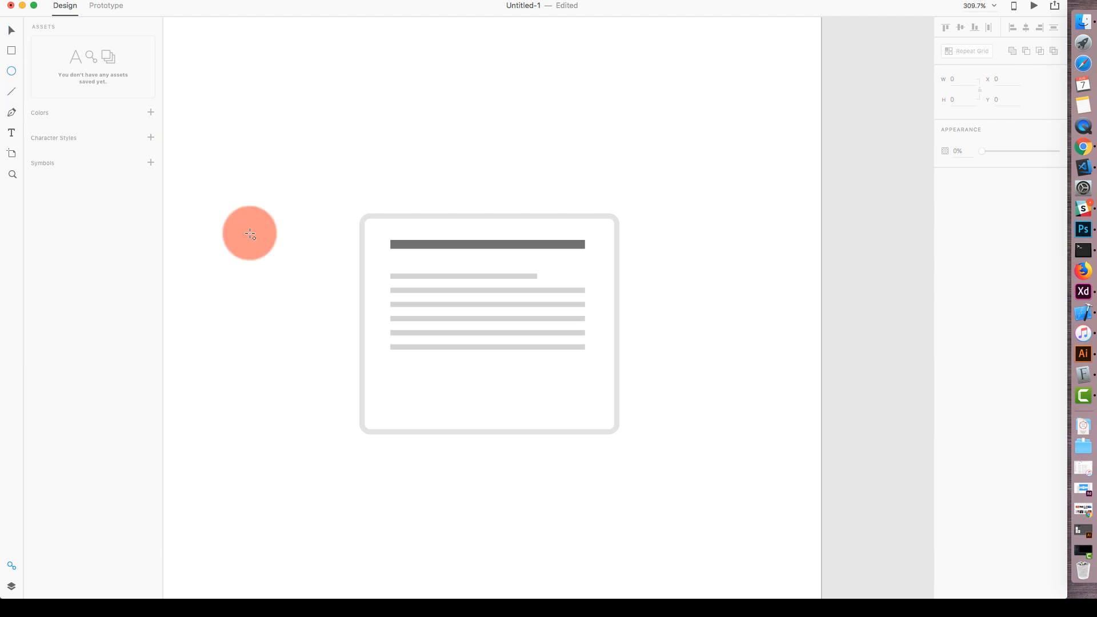
{"action": "left_click_drag", "start_coordinate": [394, 366], "coordinate": [449, 416]}
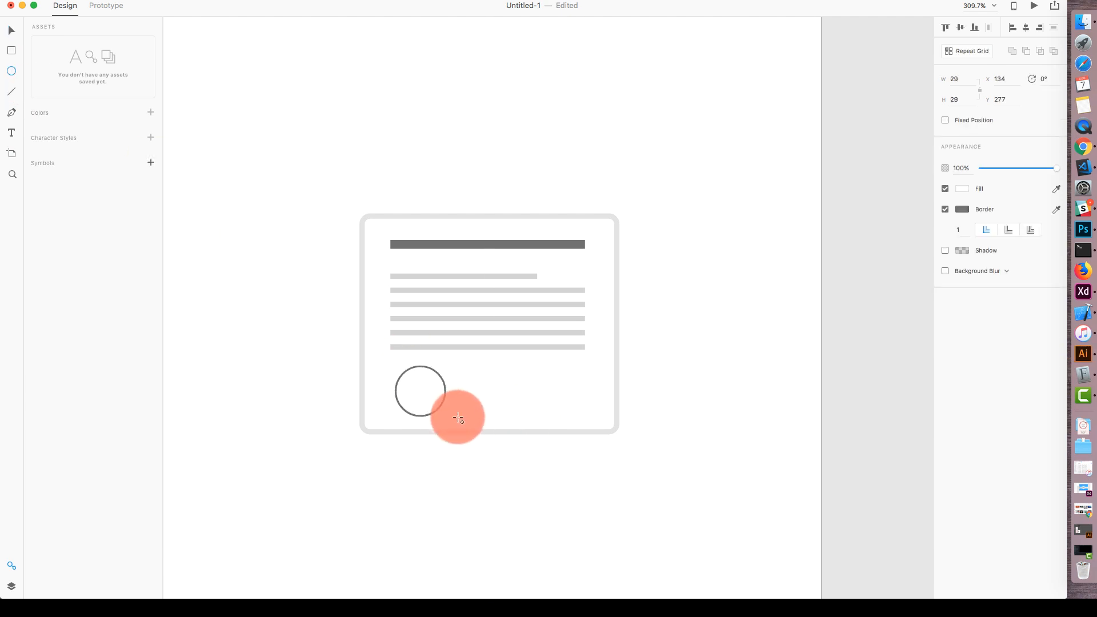
{"action": "left_click", "coordinate": [953, 231]}
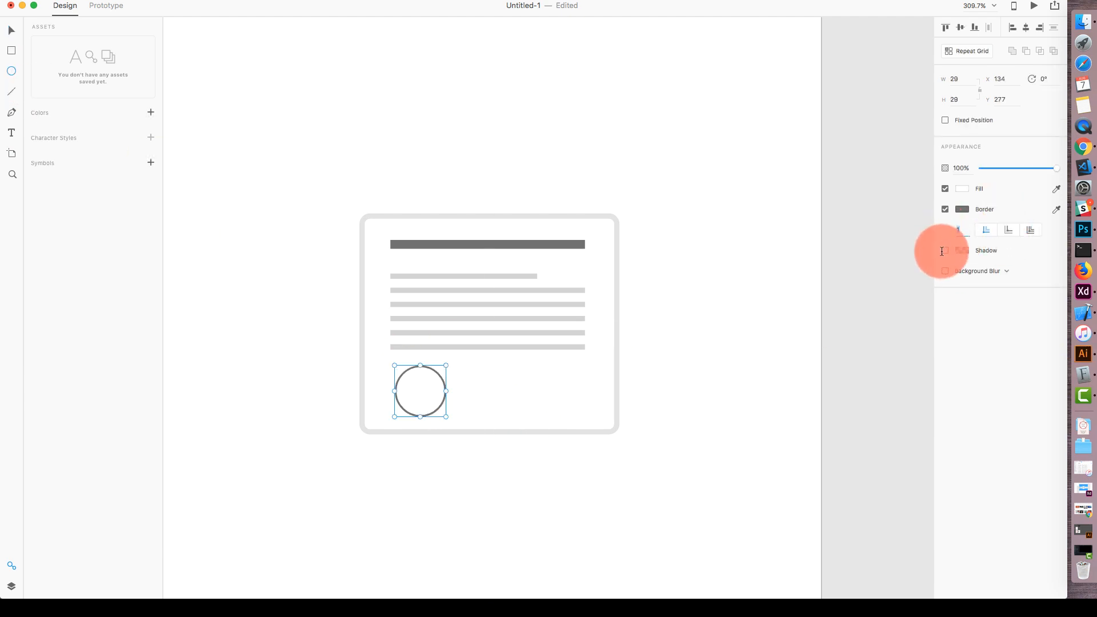
{"action": "type", "text": "2"}
{"action": "key", "text": "Return"}
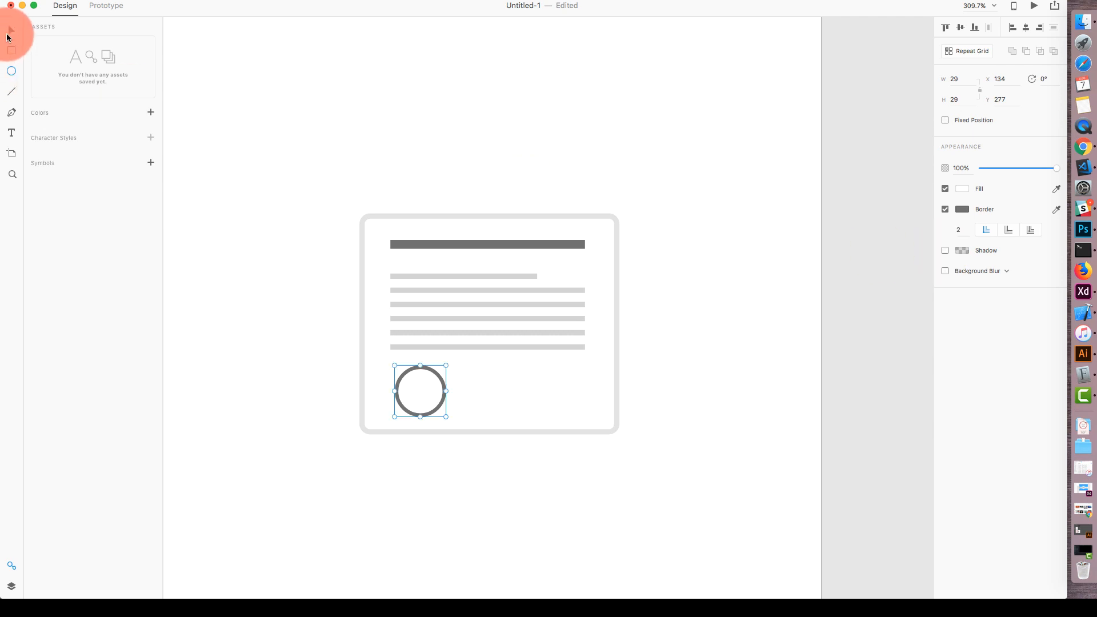
Place two copies of the circle beside it at a spacing of about 40, forming an even row under the text lines
{"action": "left_click", "coordinate": [11, 30]}
{"action": "scroll", "coordinate": [348, 451], "scroll_direction": "up", "scroll_amount": 3}
{"action": "left_click_drag", "start_coordinate": [410, 355], "coordinate": [591, 355]}
{"action": "left_click", "coordinate": [483, 474]}
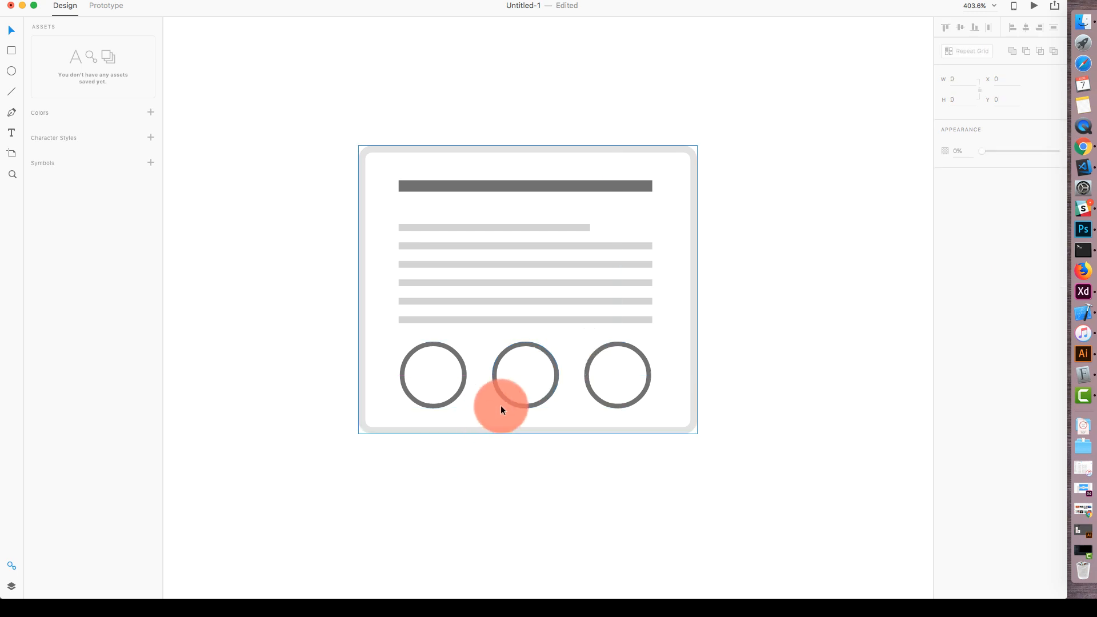
Change the border colour of the second and third circles to D1D1D1
{"action": "left_click", "coordinate": [501, 406]}
{"action": "left_click", "coordinate": [600, 400], "text": "shift"}
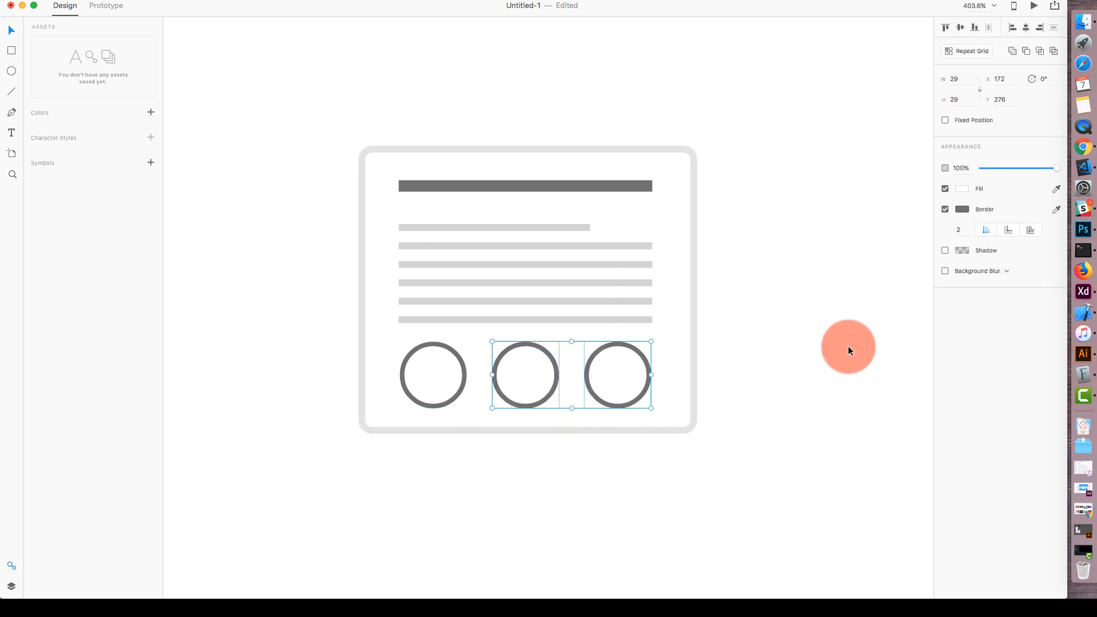
{"action": "left_click", "coordinate": [961, 209]}
{"action": "type", "text": "D1D1D"}
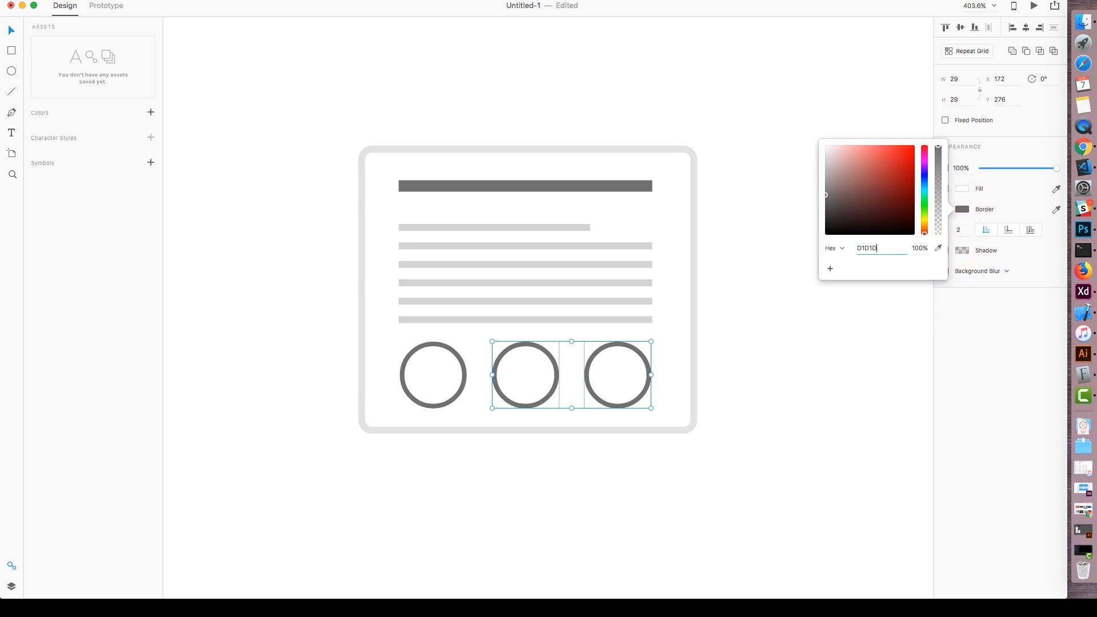
{"action": "key", "text": "Return"}
{"action": "left_click", "coordinate": [719, 473]}
Group the card outline with its heading line, text lines and three circles
{"action": "scroll", "coordinate": [398, 451], "scroll_direction": "down", "scroll_amount": 3}
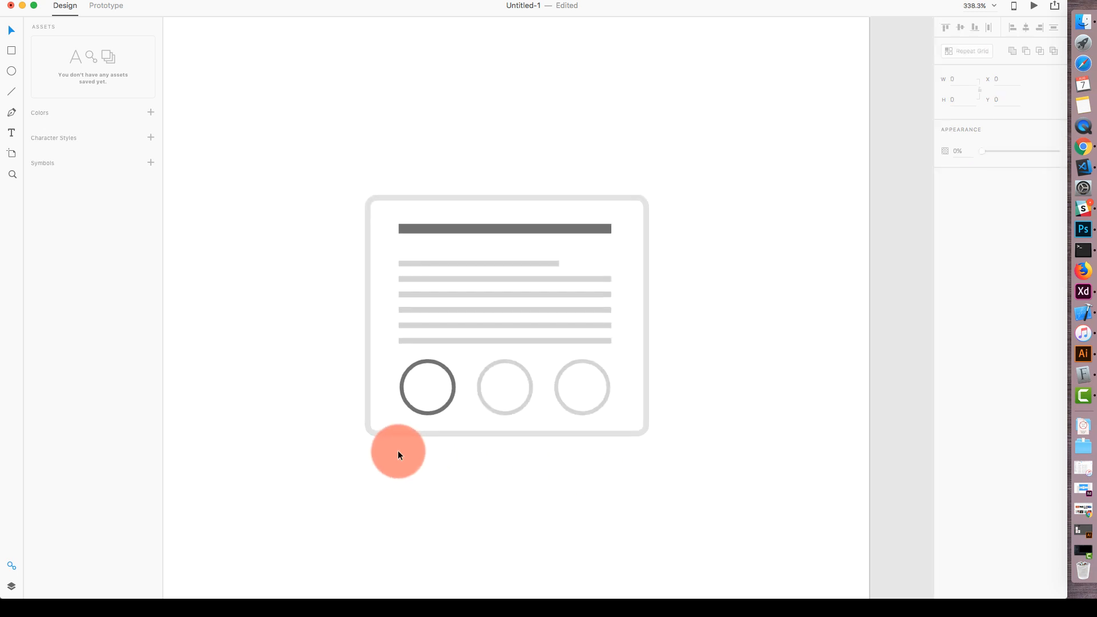
{"action": "mouse_move", "coordinate": [634, 444]}
{"action": "left_mouse_down"}
{"action": "mouse_move", "coordinate": [481, 387]}
{"action": "mouse_move", "coordinate": [662, 436]}
{"action": "mouse_move", "coordinate": [649, 438]}
{"action": "left_mouse_up"}
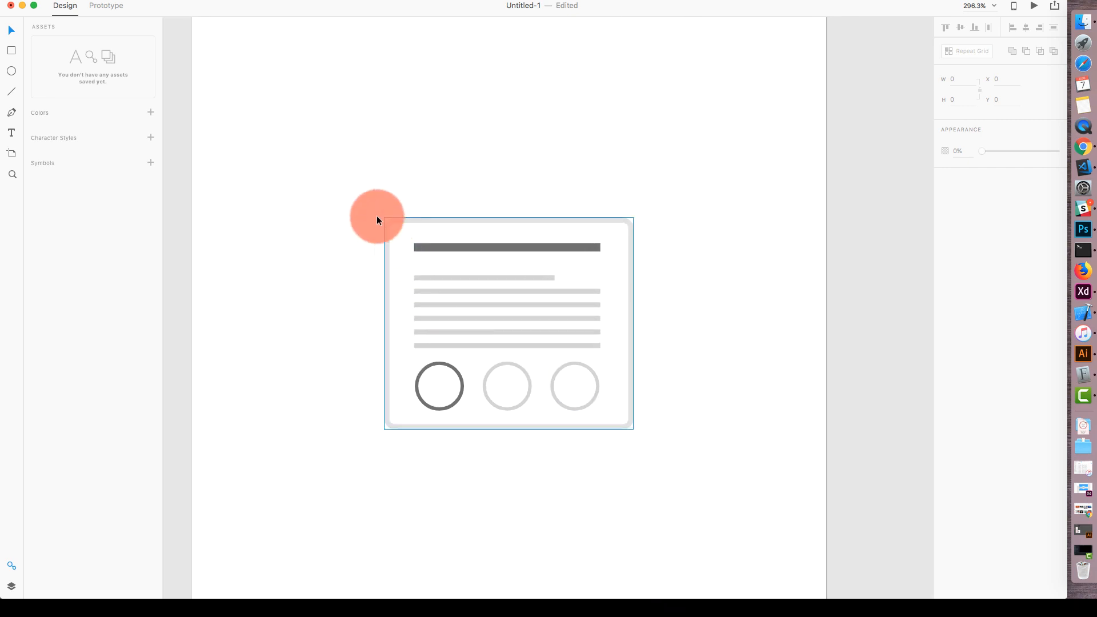
{"action": "double_click", "coordinate": [430, 249]}
{"action": "left_click_drag", "start_coordinate": [430, 249], "coordinate": [491, 268]}
{"action": "scroll", "coordinate": [538, 289], "scroll_direction": "down", "scroll_amount": 5}
{"action": "left_click", "coordinate": [794, 343]}
{"action": "scroll", "coordinate": [589, 342], "scroll_direction": "up", "scroll_amount": 3}
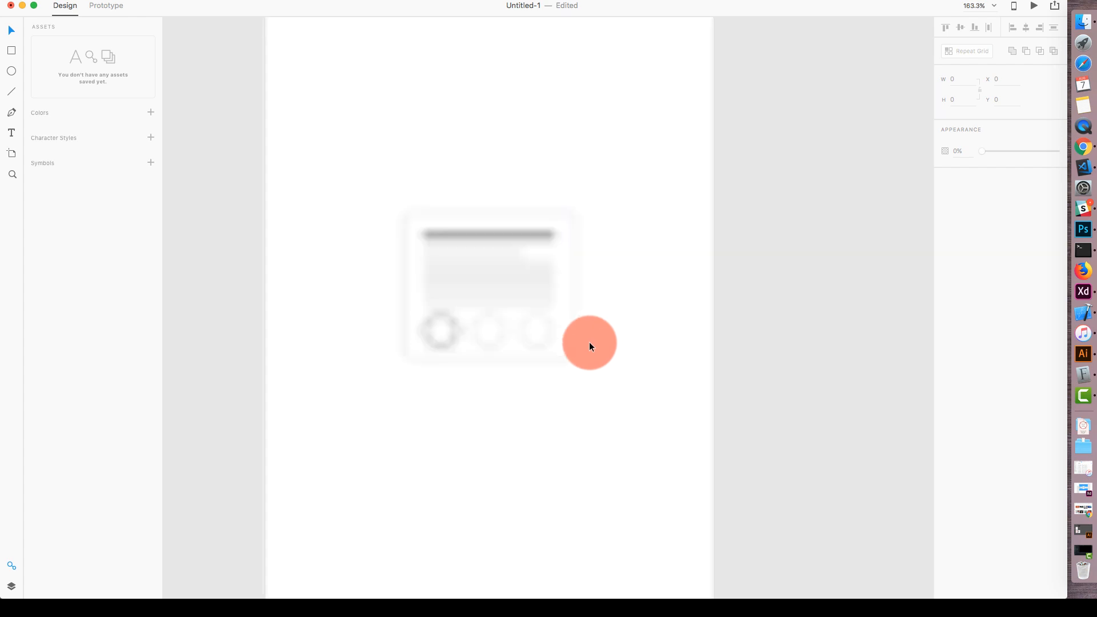
{"action": "left_click_drag", "start_coordinate": [379, 176], "coordinate": [647, 444]}
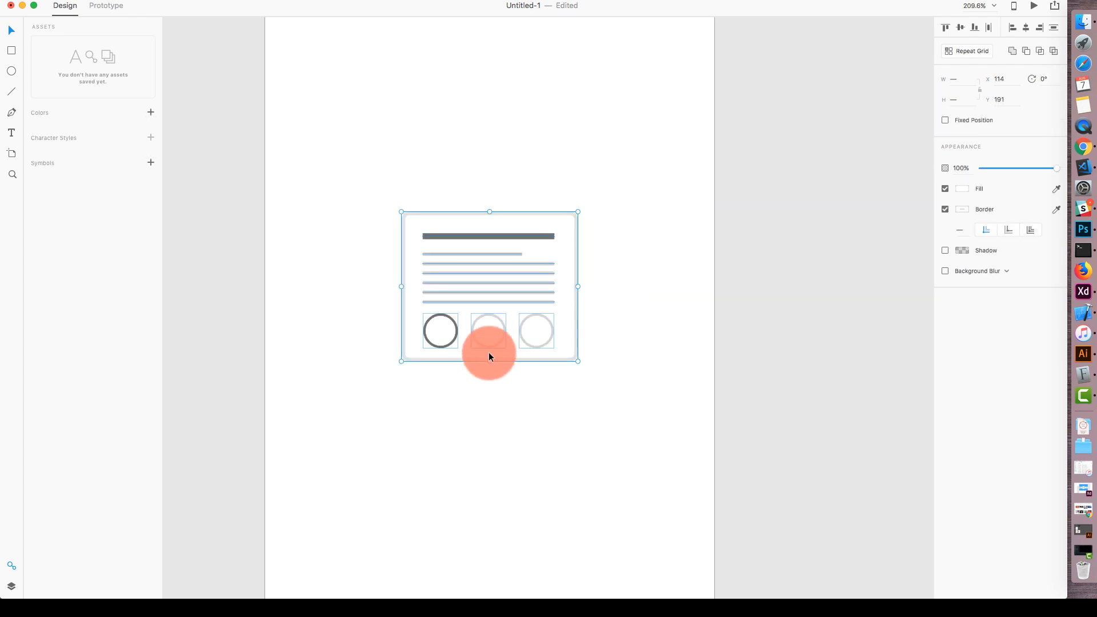
{"action": "right_click", "coordinate": [480, 297]}
{"action": "left_click", "coordinate": [516, 378]}
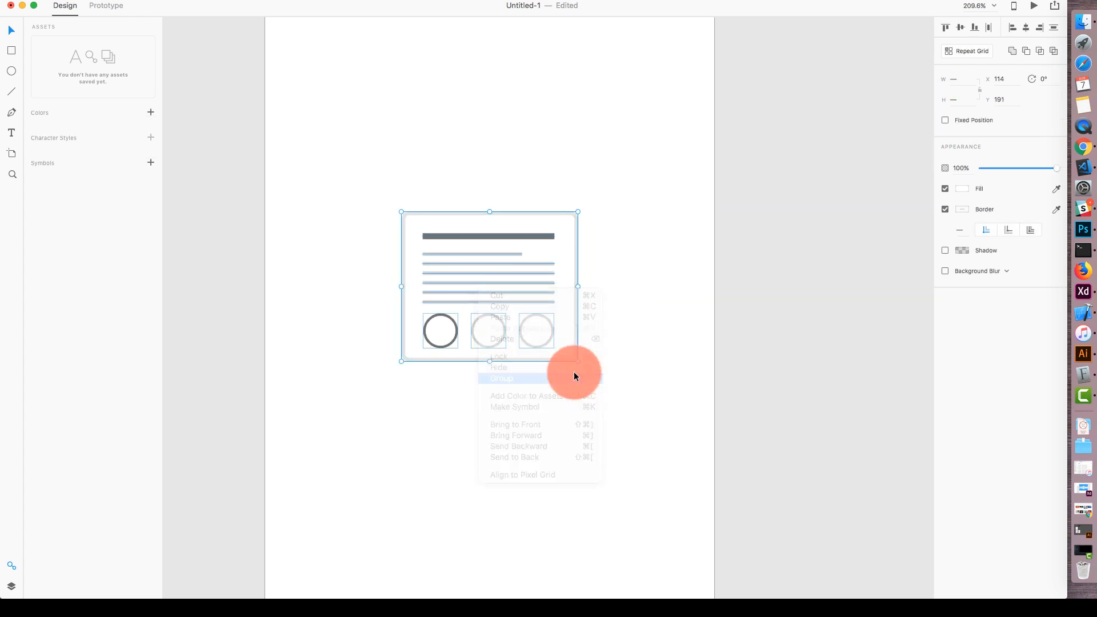
Move the grouped card off the artboard onto the empty pasteboard to its right, at about X 447, Y 179
{"action": "left_click_drag", "start_coordinate": [611, 401], "coordinate": [413, 369]}
{"action": "left_click_drag", "start_coordinate": [382, 327], "coordinate": [783, 318]}
{"action": "left_click", "coordinate": [743, 469]}
{"action": "left_click_drag", "start_coordinate": [743, 469], "coordinate": [502, 473]}
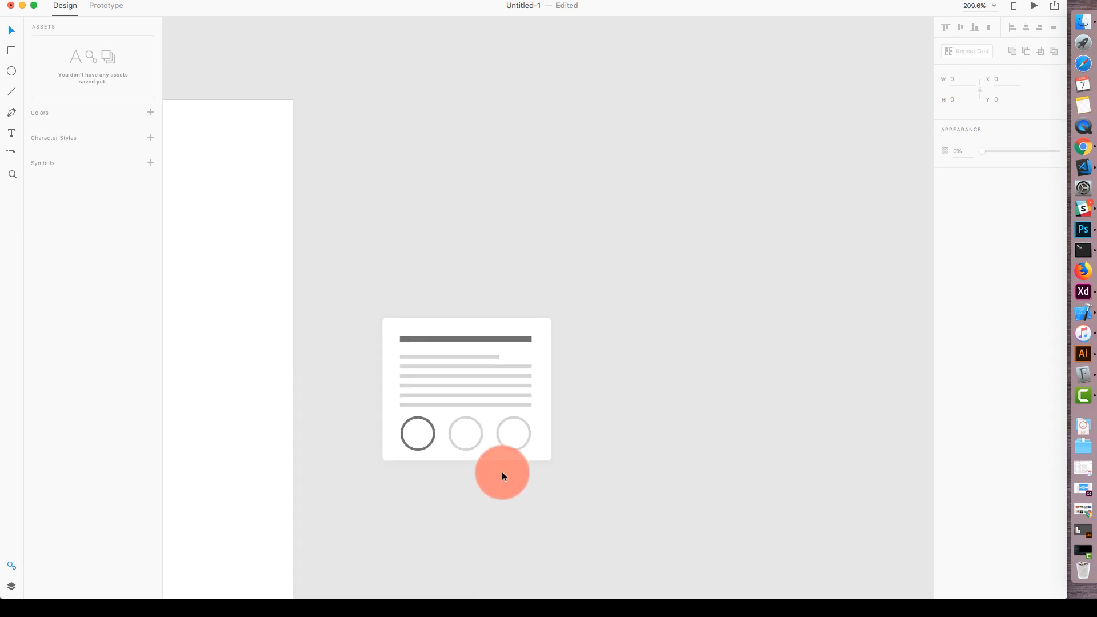
Start exporting the selected card group in SVG format, with the Desktop as the destination
{"action": "left_click", "coordinate": [536, 354]}
{"action": "left_click", "coordinate": [65, 3]}
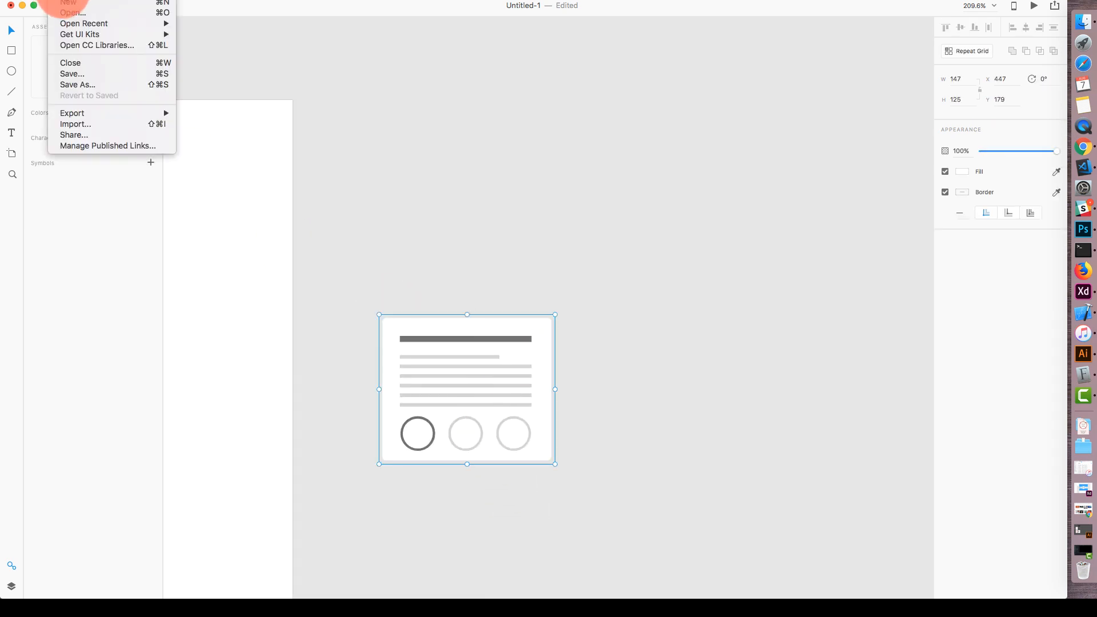
{"action": "left_click", "coordinate": [73, 85]}
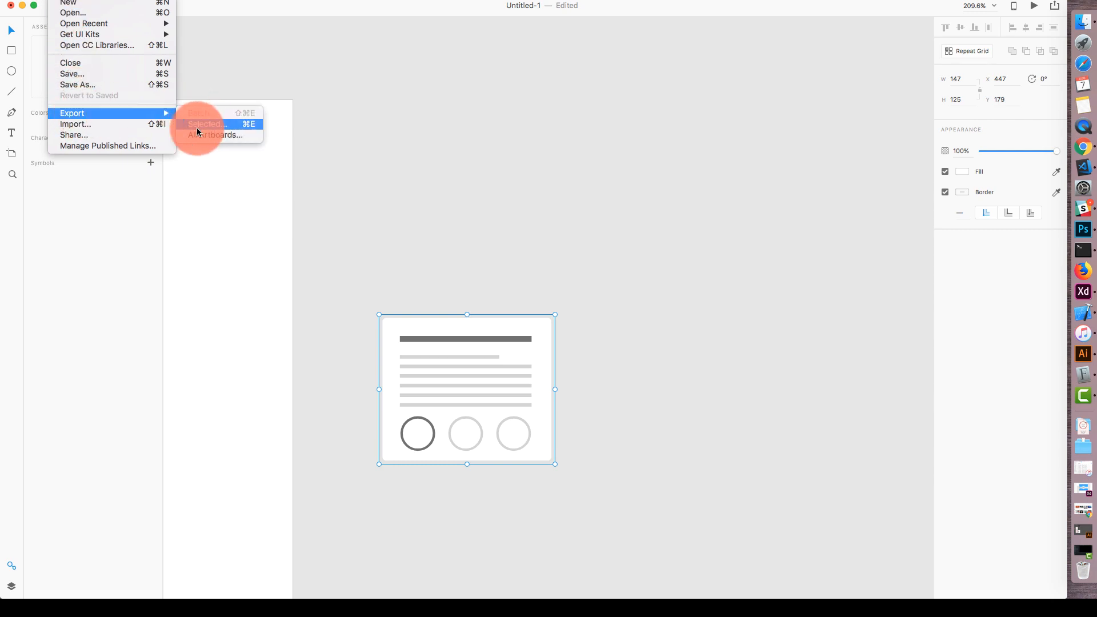
{"action": "left_click", "coordinate": [211, 123]}
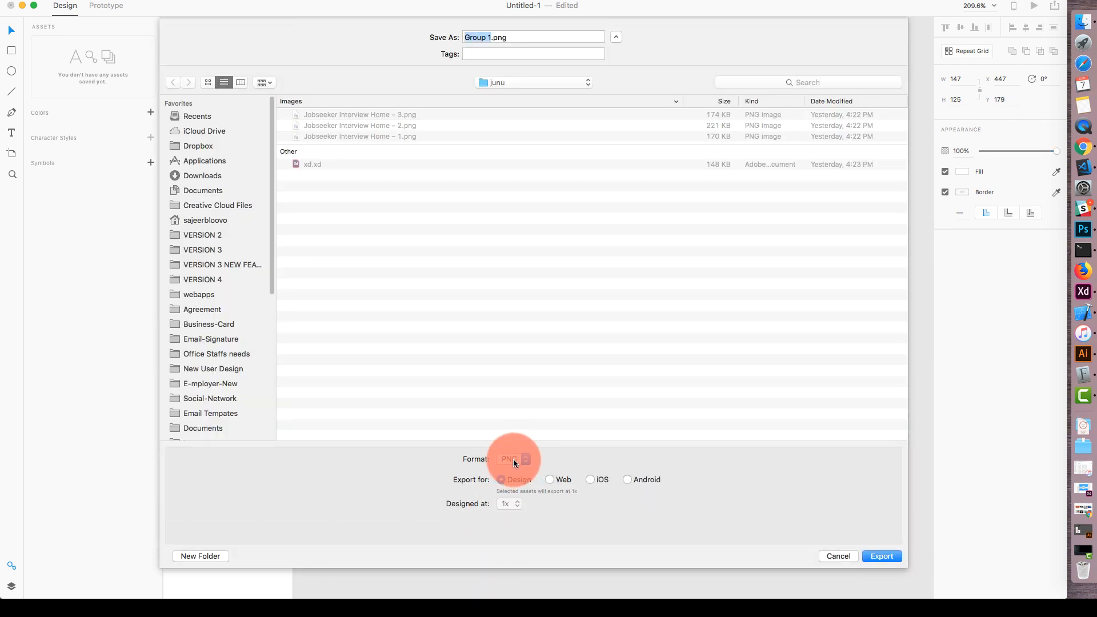
{"action": "left_click", "coordinate": [521, 461]}
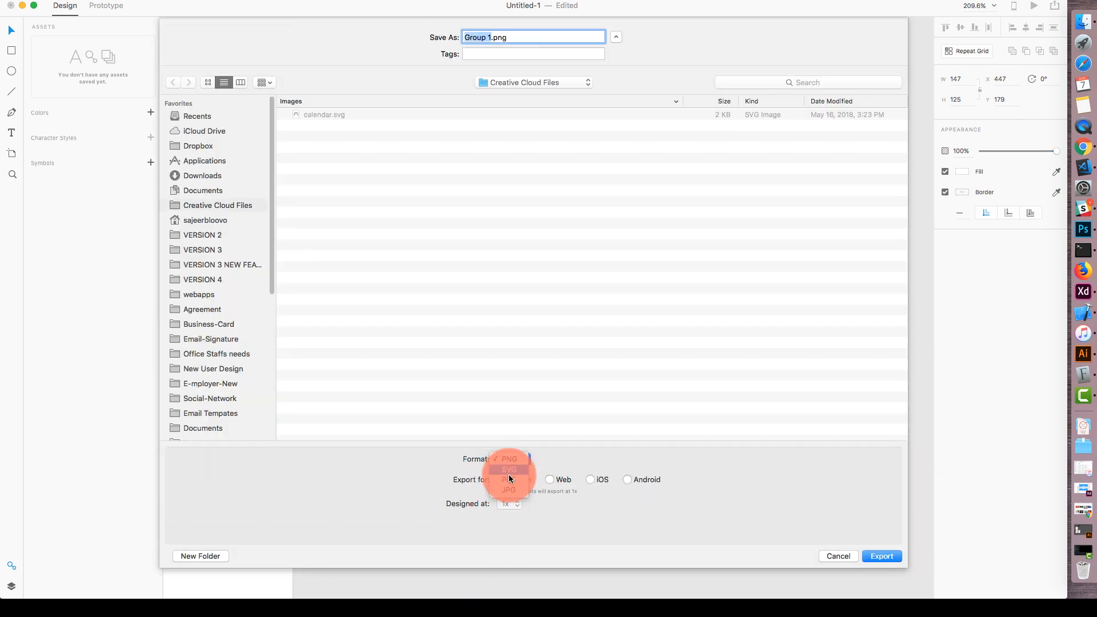
{"action": "left_click", "coordinate": [508, 469]}
{"action": "scroll", "coordinate": [181, 358], "scroll_direction": "down", "scroll_amount": 5}
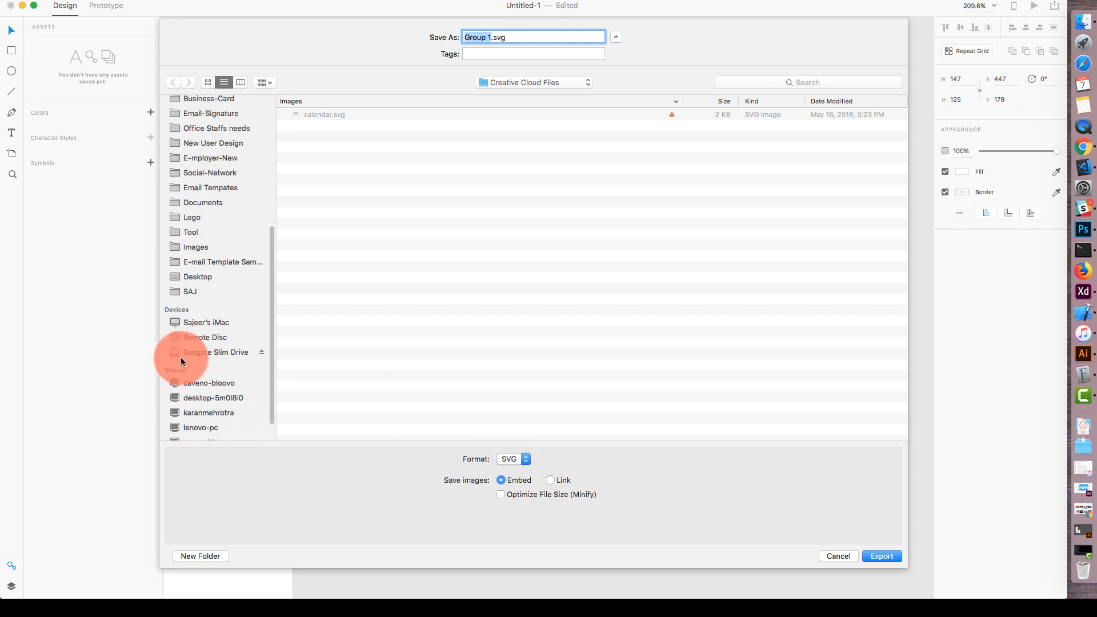
{"action": "left_click", "coordinate": [204, 279]}
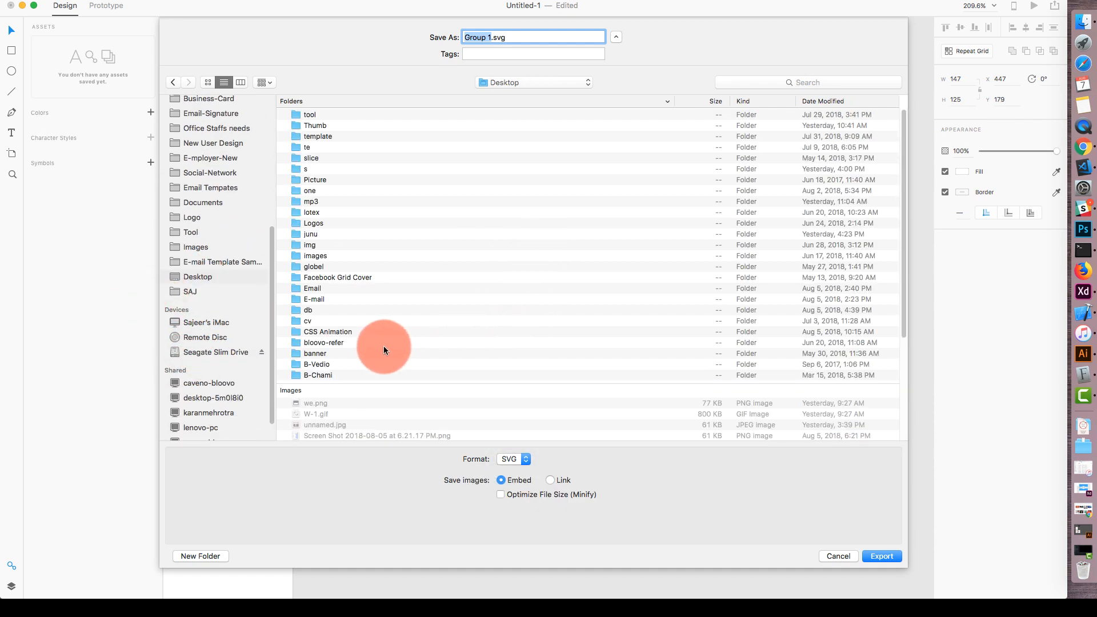
{"action": "double_click", "coordinate": [337, 333]}
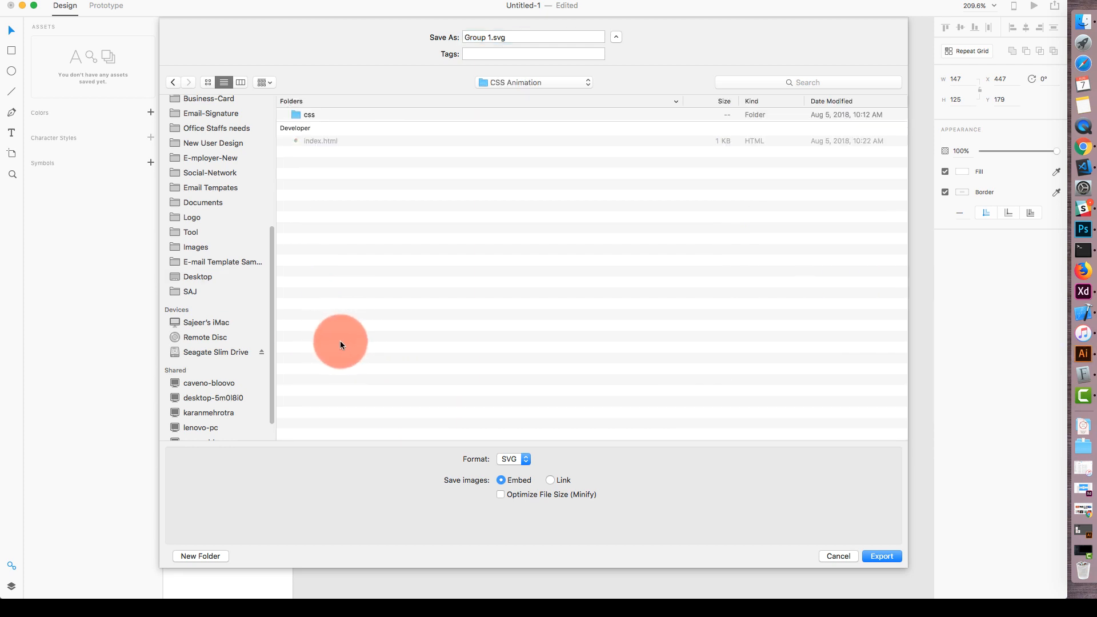
{"action": "left_click", "coordinate": [503, 37]}
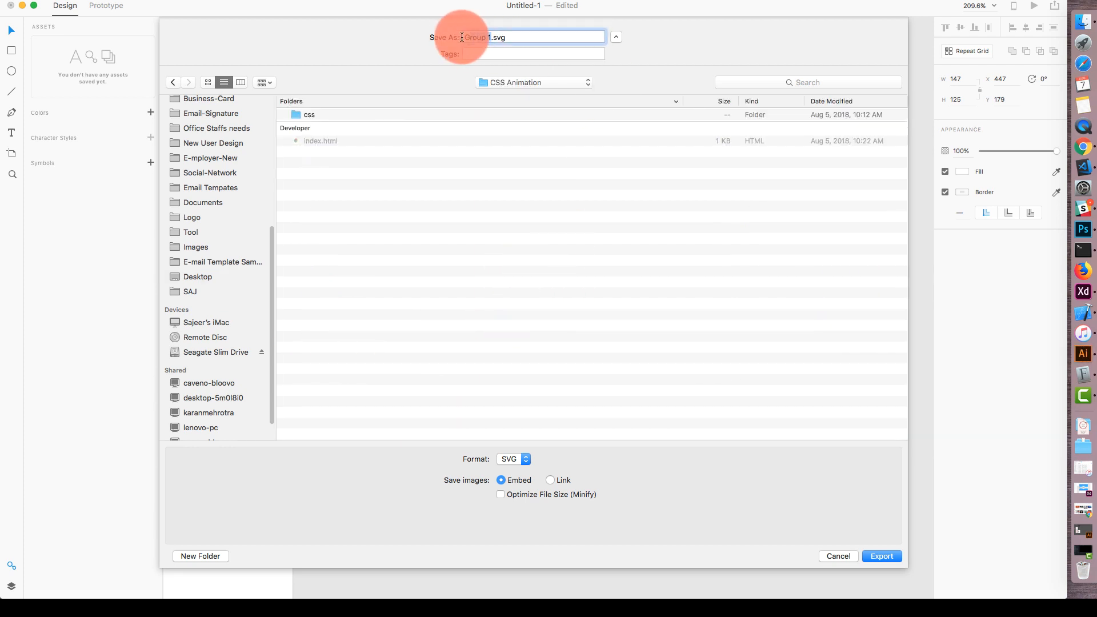
{"action": "left_click", "coordinate": [173, 82]}
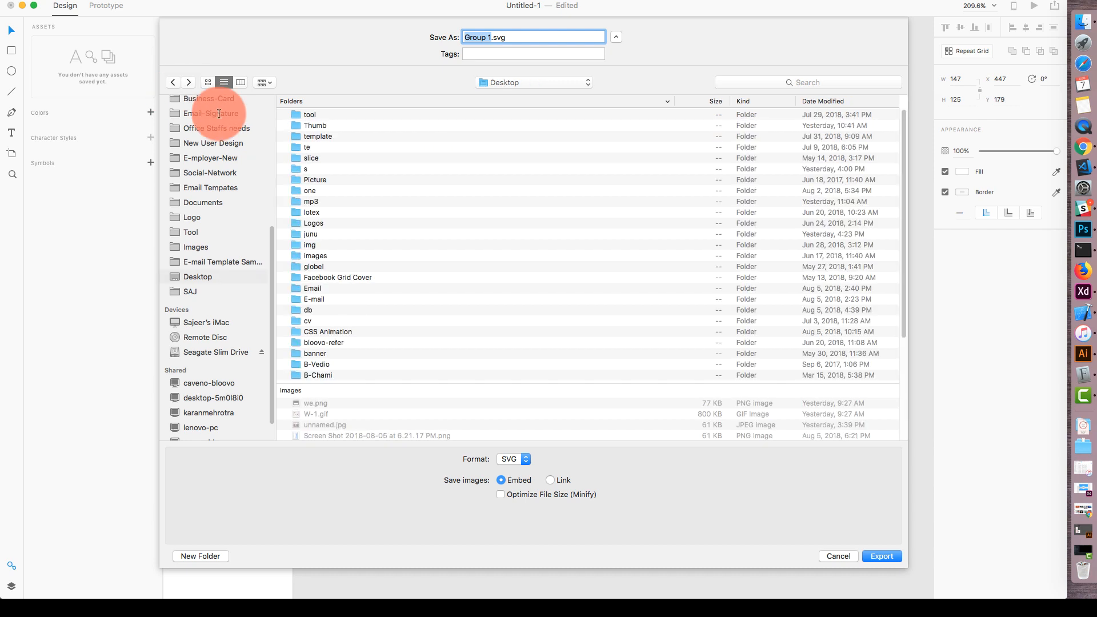
Create a folder named SVG-ANIMATION on the Desktop and export the card group into it as icon.svg
{"action": "key", "text": "super+shift+n"}
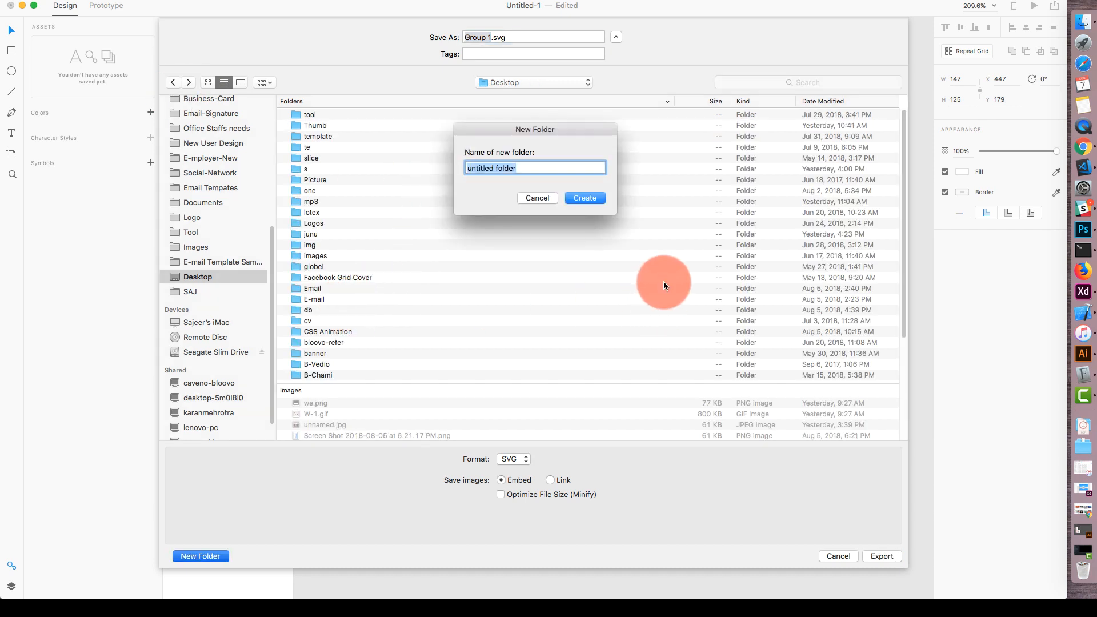
{"action": "type", "text": "SVG-ANIMATION"}
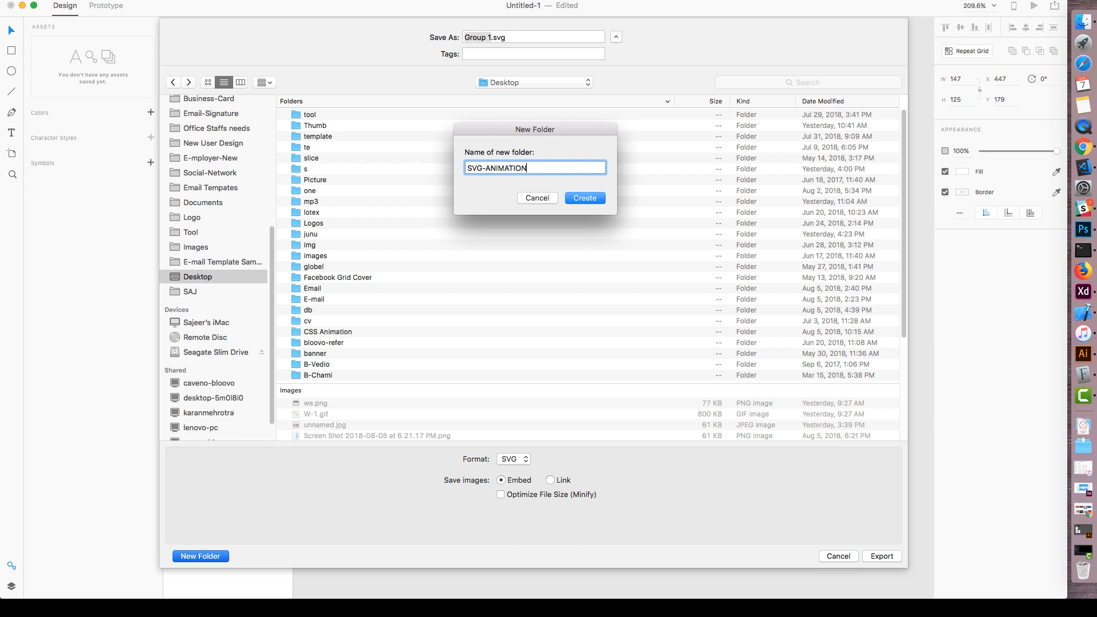
{"action": "key", "text": "Return"}
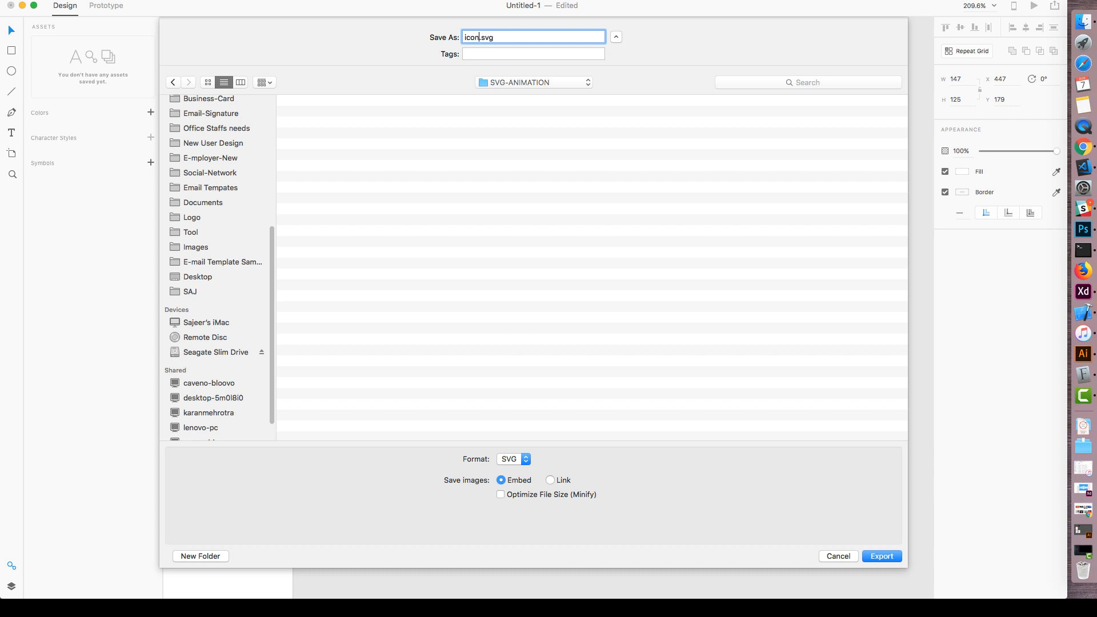
{"action": "left_click", "coordinate": [873, 558]}
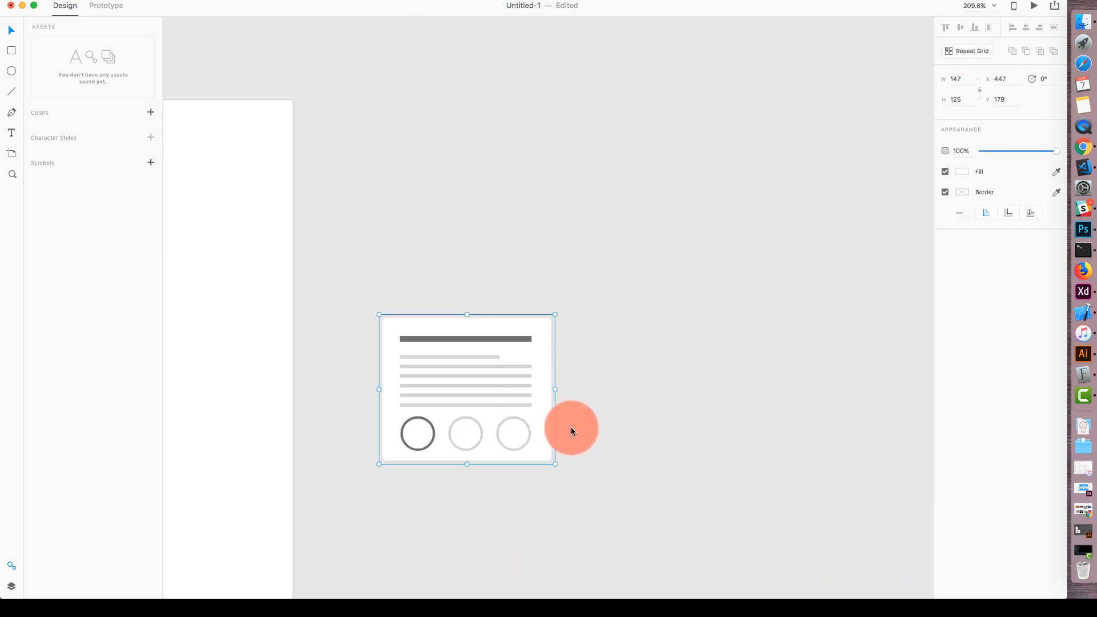
Switch to the desktop, move the SVG-ANIMATION folder near the CSS Animation folder and open it
{"action": "left_click", "coordinate": [601, 424]}
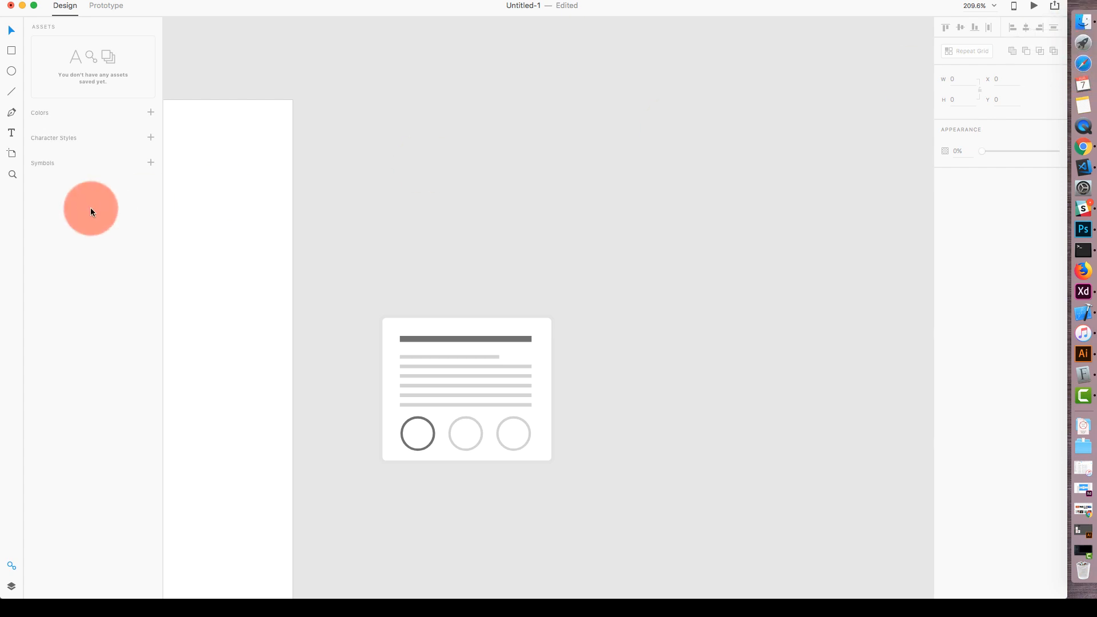
{"action": "left_click", "coordinate": [1082, 7]}
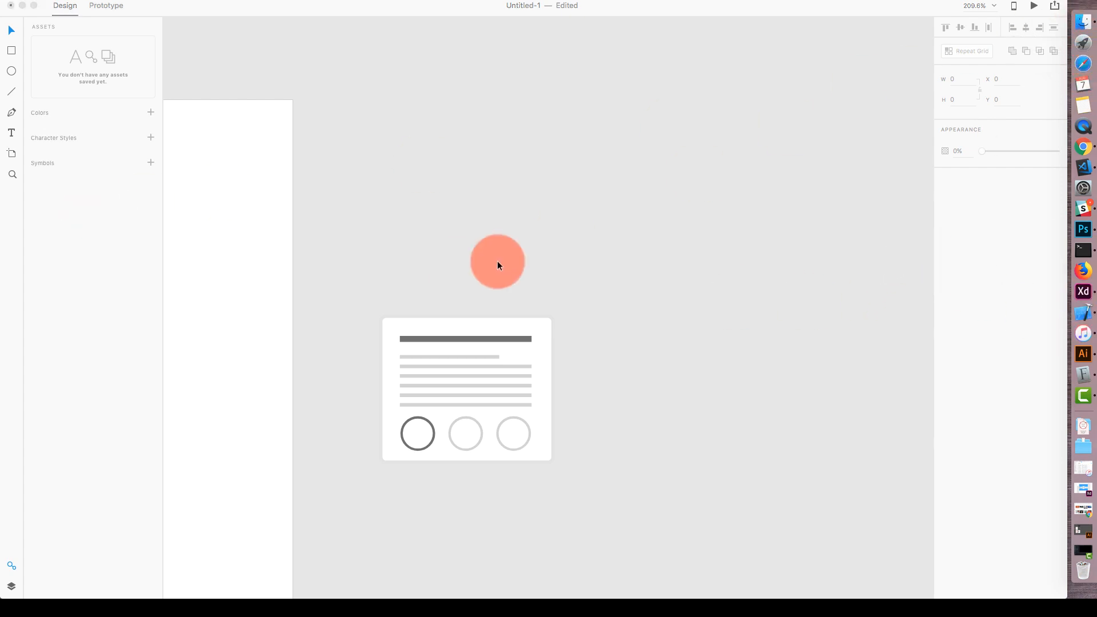
{"action": "left_click", "coordinate": [22, 6]}
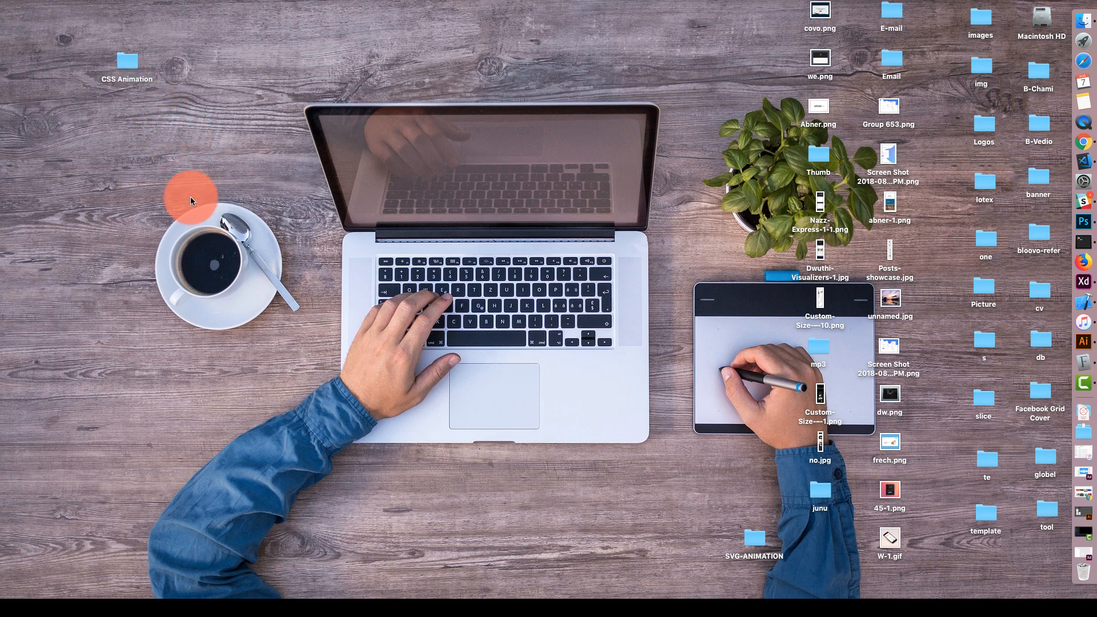
{"action": "left_click_drag", "start_coordinate": [729, 540], "coordinate": [197, 118]}
{"action": "double_click", "coordinate": [197, 122]}
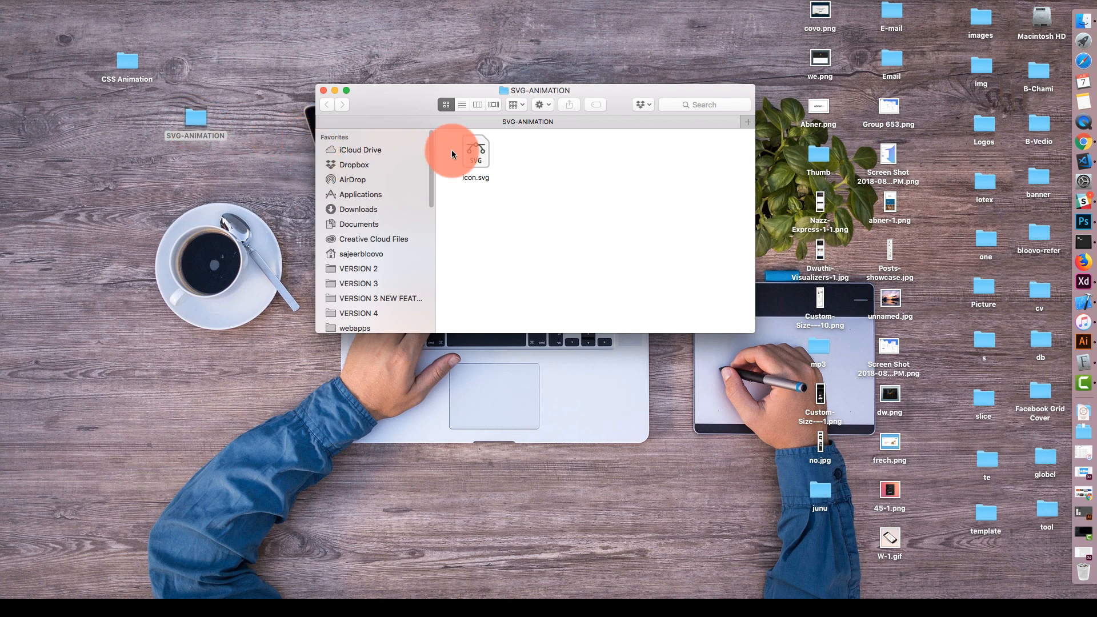
Preview the exported icon.svg in the SVG-ANIMATION folder and close the preview
{"action": "left_click", "coordinate": [480, 151]}
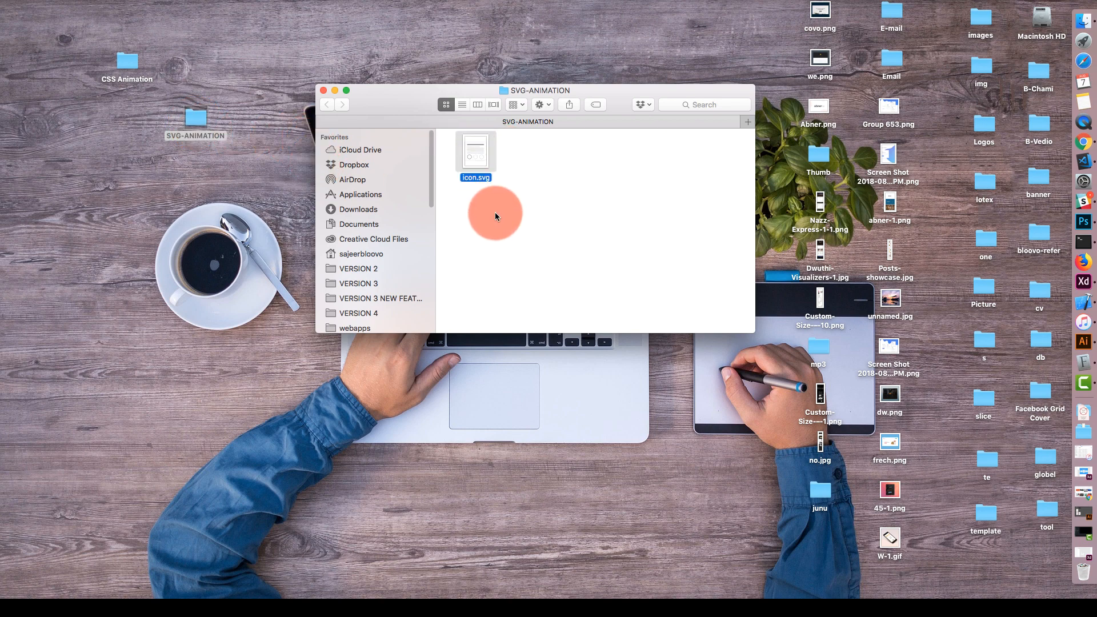
{"action": "key", "text": "space"}
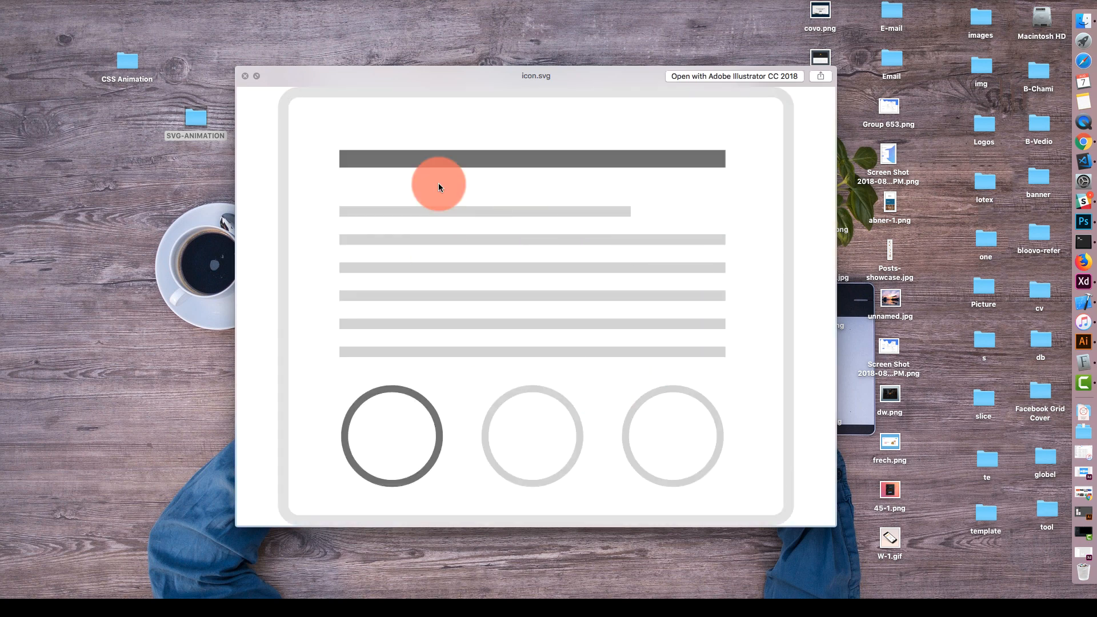
{"action": "key", "text": "space"}
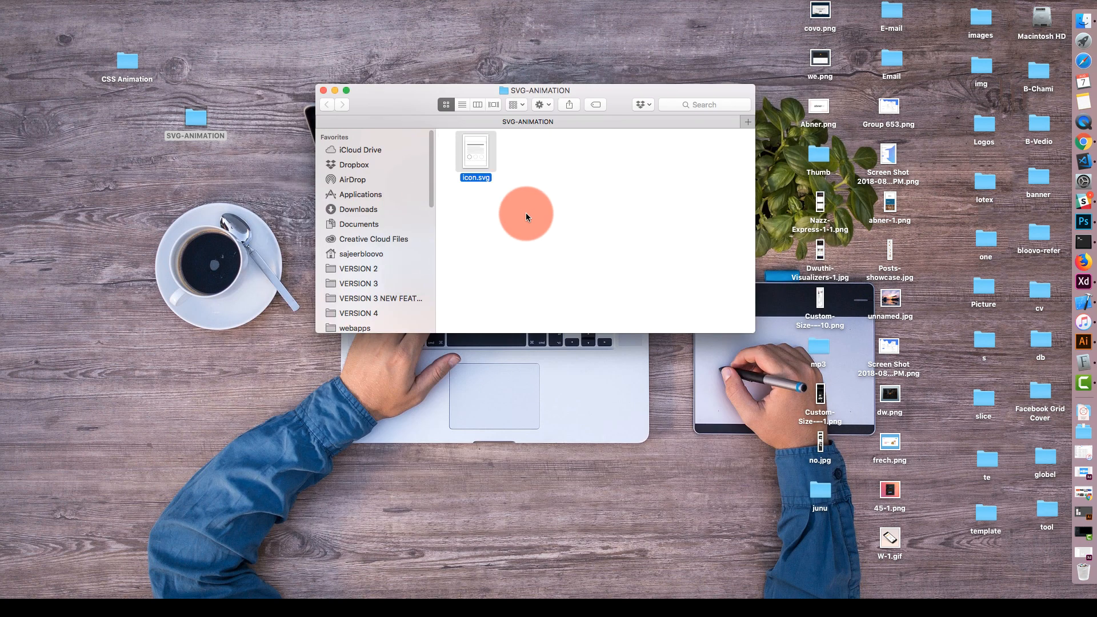
Switch to Chrome with a new window and search the web for "vivus instant"
{"action": "right_click", "coordinate": [1085, 143]}
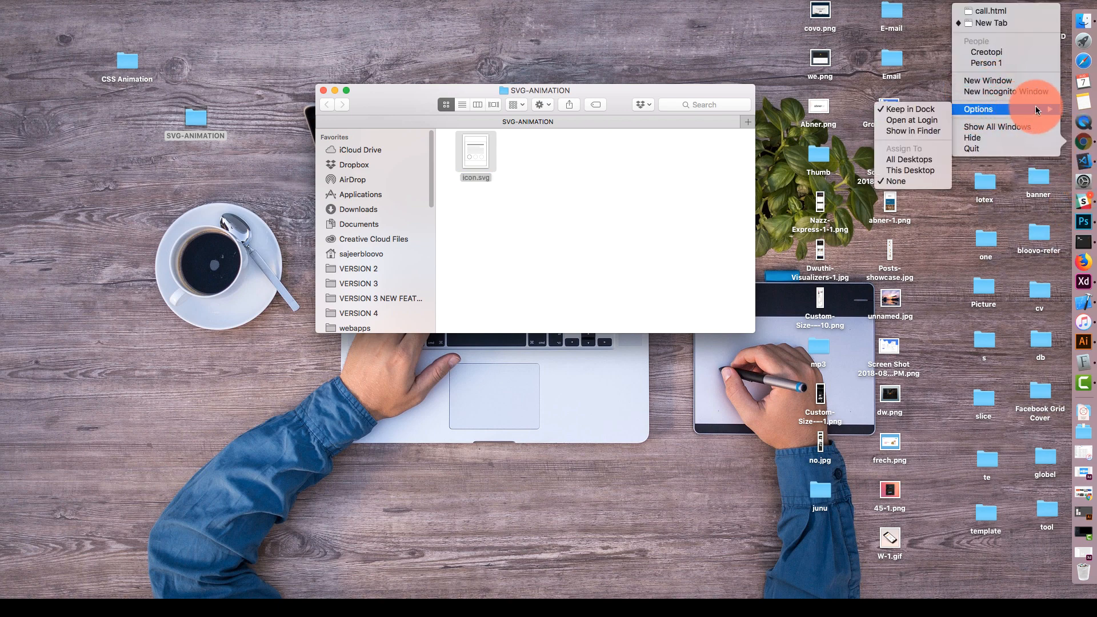
{"action": "left_click", "coordinate": [1008, 85]}
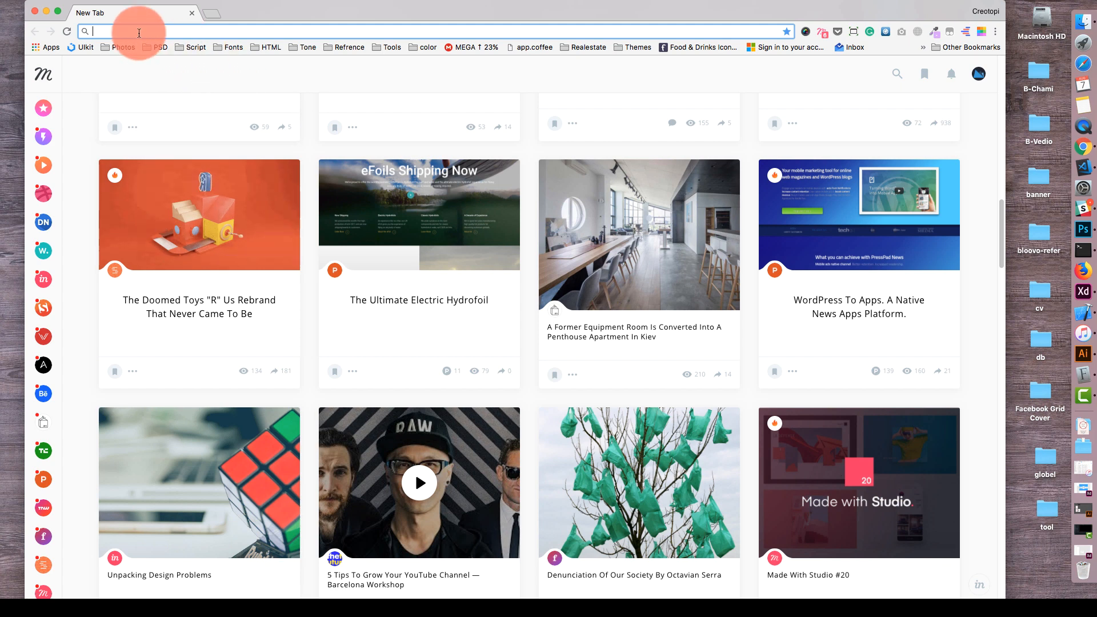
{"action": "type", "text": "vi"}
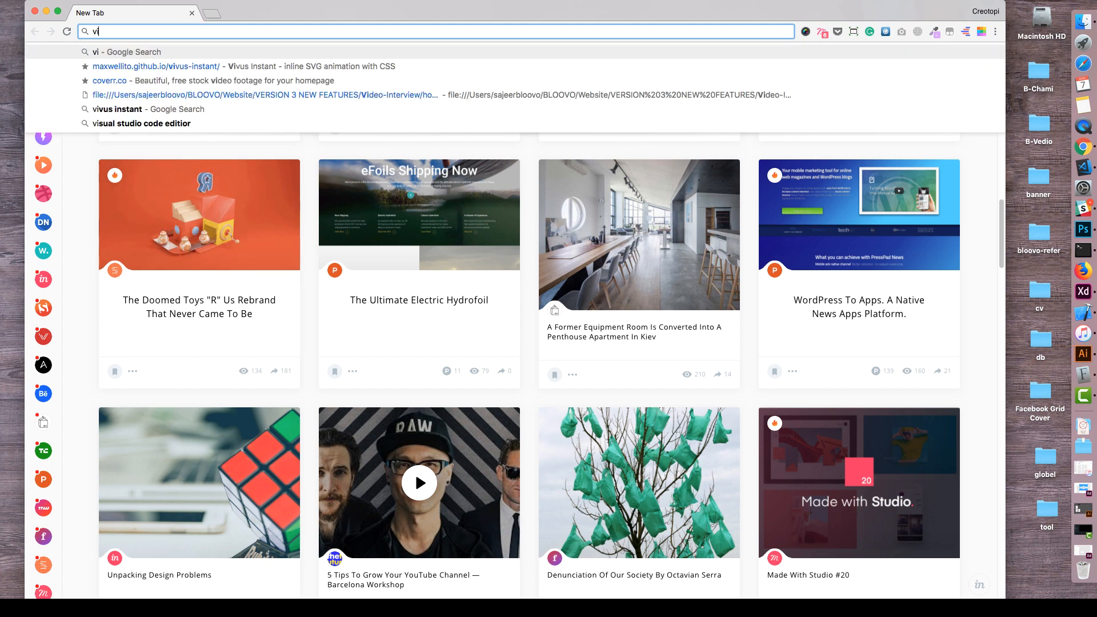
{"action": "type", "text": "va"}
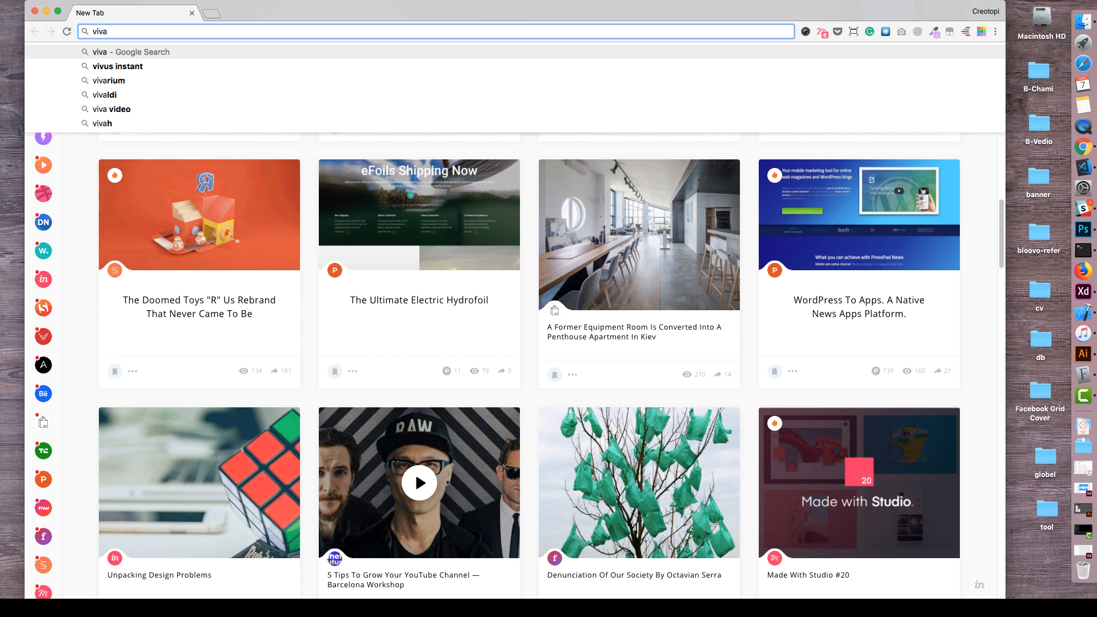
{"action": "key", "text": "BackSpace"}
{"action": "type", "text": "us"}
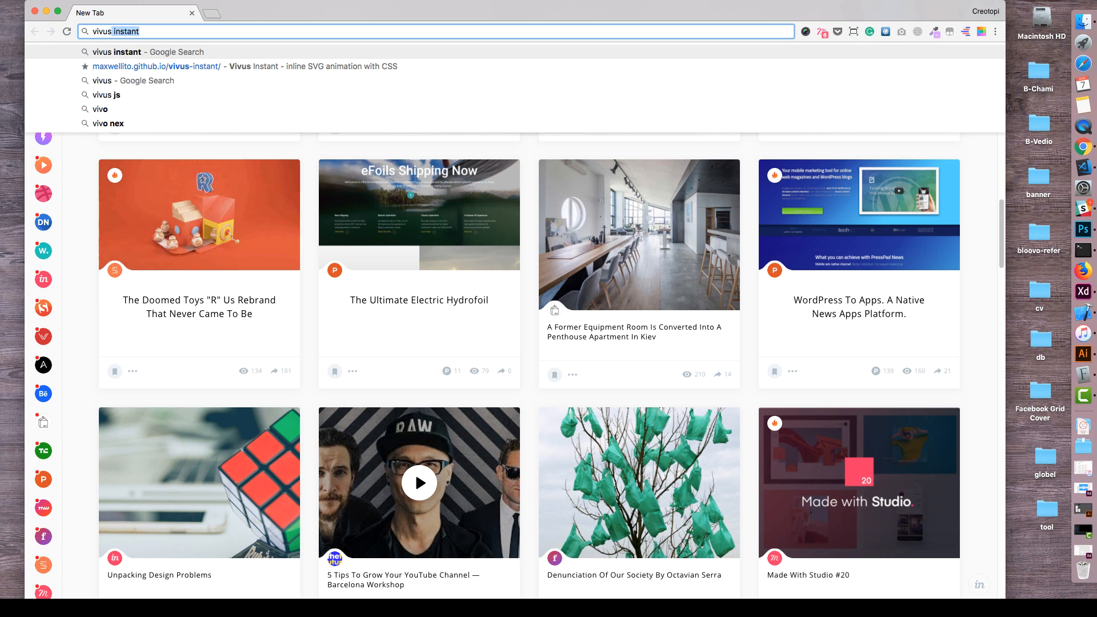
{"action": "type", "text": " i"}
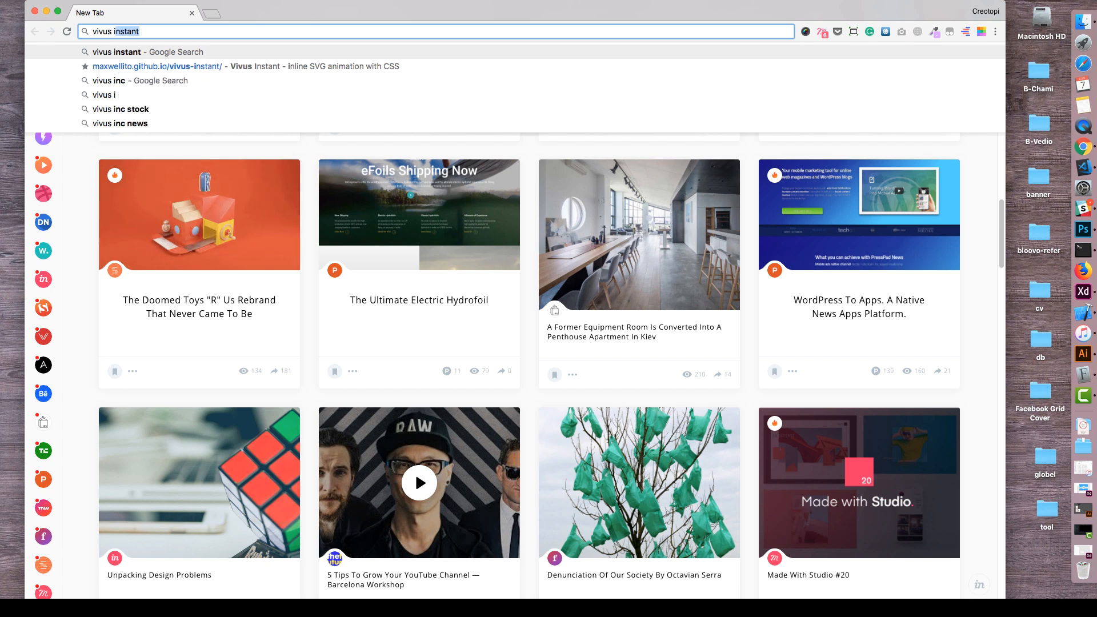
{"action": "type", "text": "nsta"}
{"action": "key", "text": "Return"}
Open the Vivus Instant page at maxwellito.github.io/vivus-instant from the search results
{"action": "left_click", "coordinate": [145, 32]}
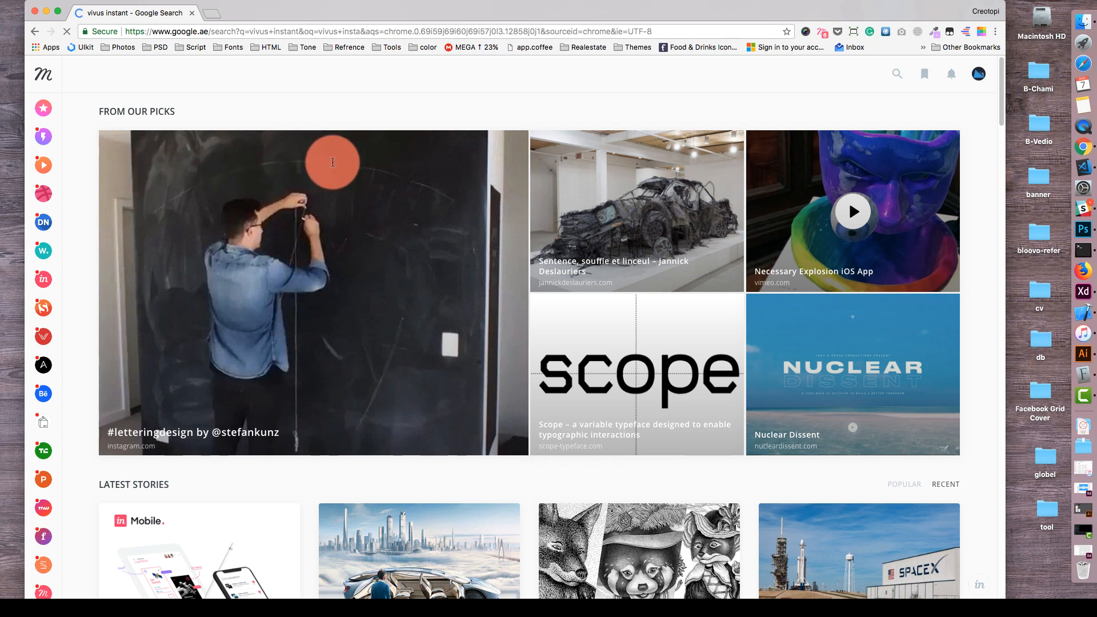
{"action": "left_click_drag", "start_coordinate": [333, 162], "coordinate": [127, 162]}
{"action": "left_click", "coordinate": [287, 160]}
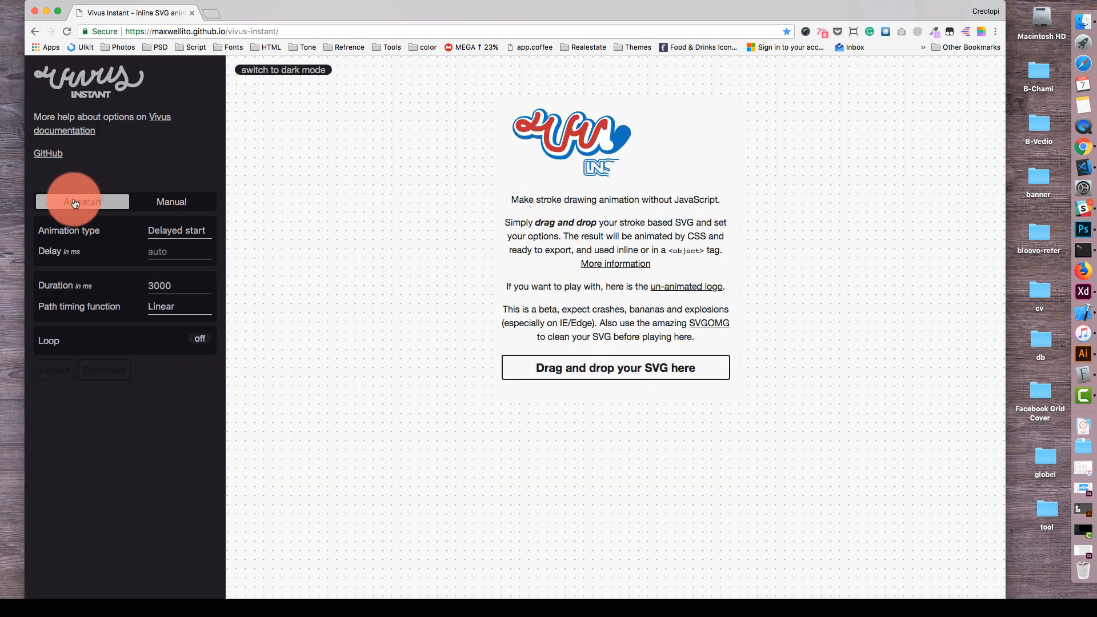
Bring the SVG-ANIMATION folder window beside the Vivus Instant drop area, load icon.svg into the page and return to the browser
{"action": "left_click", "coordinate": [1078, 28]}
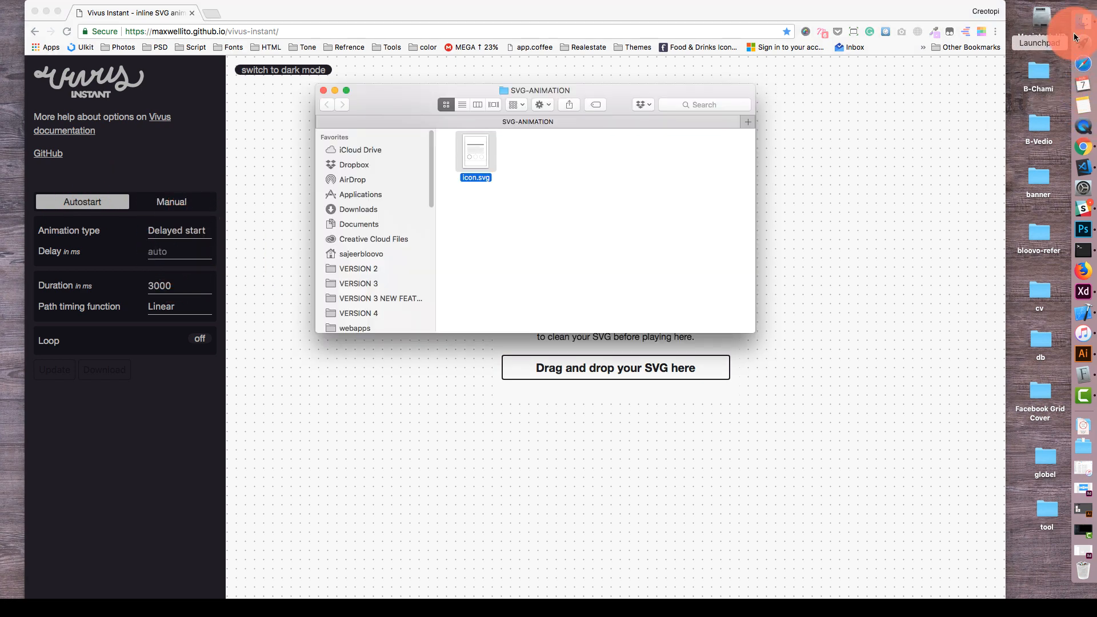
{"action": "left_click_drag", "start_coordinate": [419, 104], "coordinate": [34, 298]}
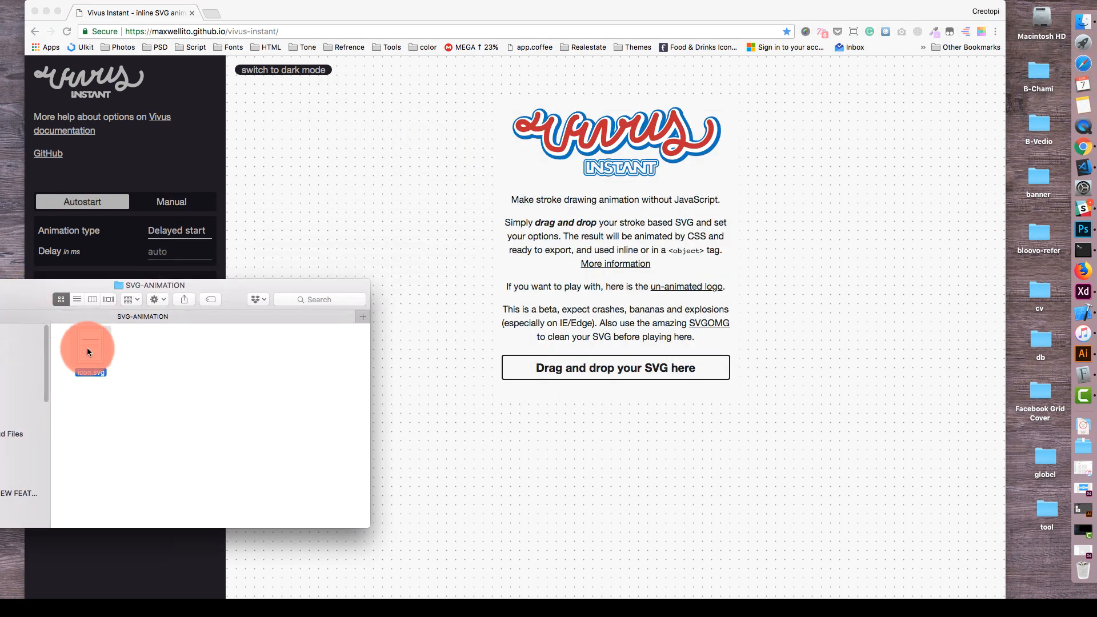
{"action": "left_click_drag", "start_coordinate": [89, 351], "coordinate": [620, 251]}
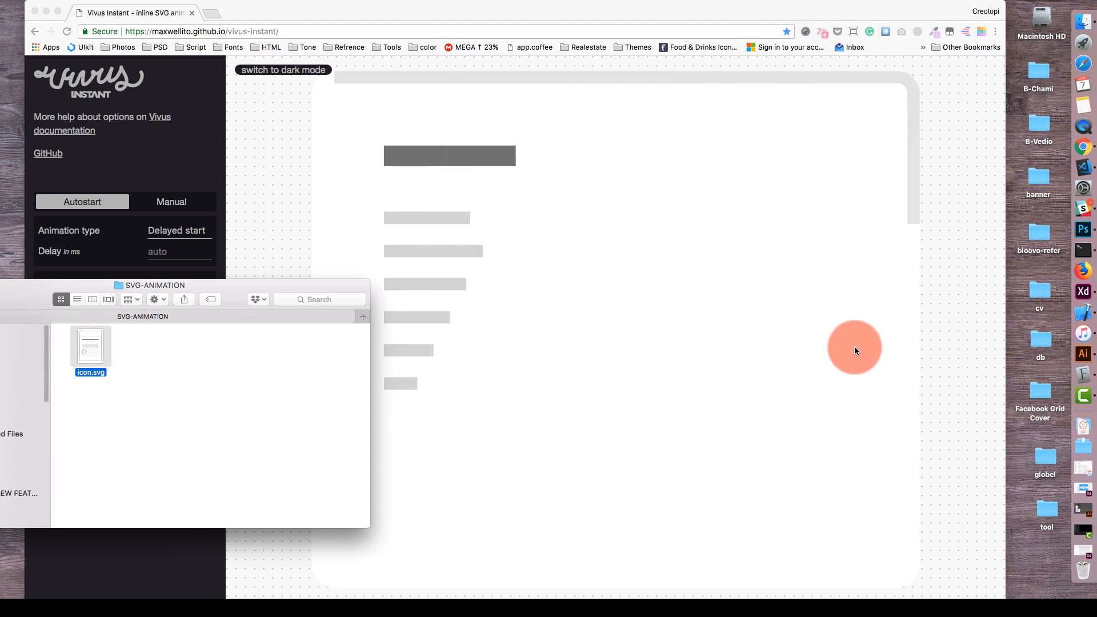
{"action": "left_click", "coordinate": [945, 337]}
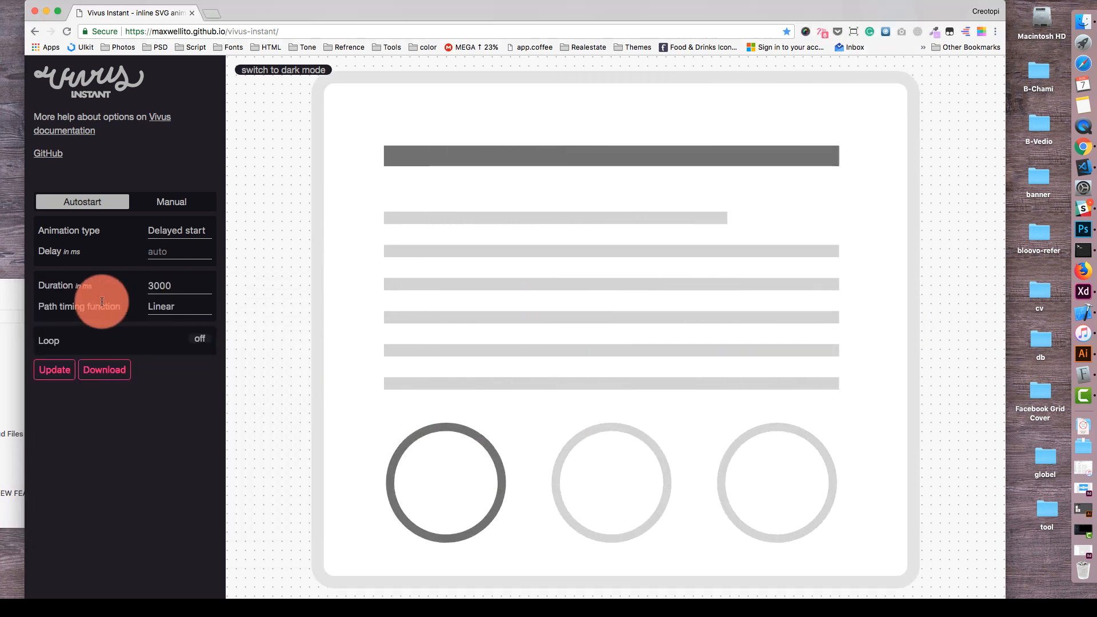
Download the animated card SVG with the Syncronous animation type and Loop on, and minimise the browser window
{"action": "left_click", "coordinate": [105, 369]}
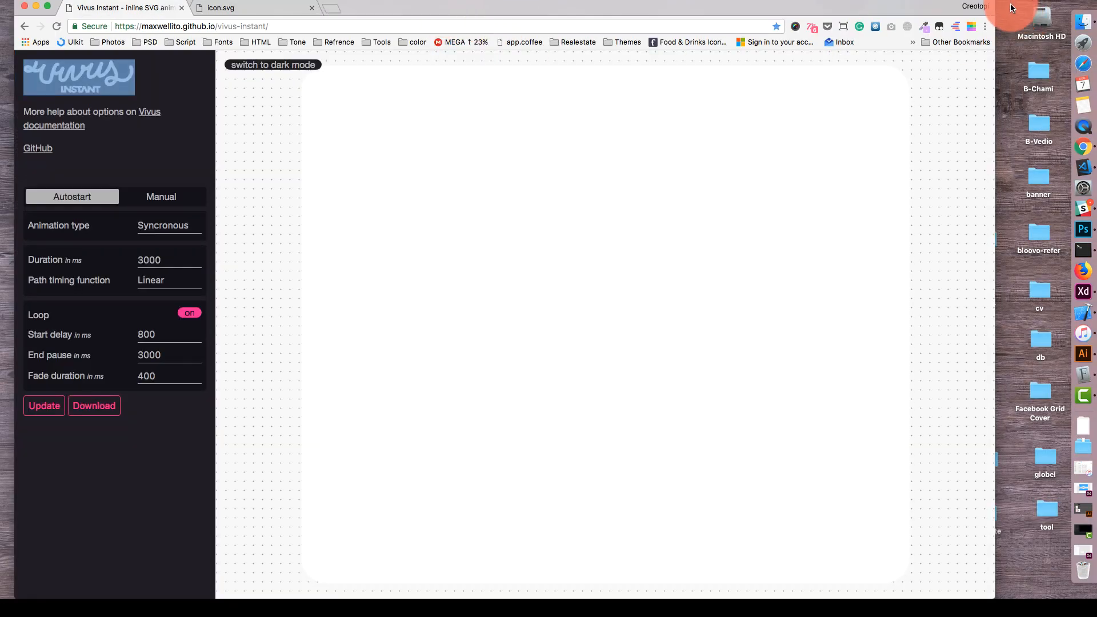
{"action": "left_click", "coordinate": [1011, 8]}
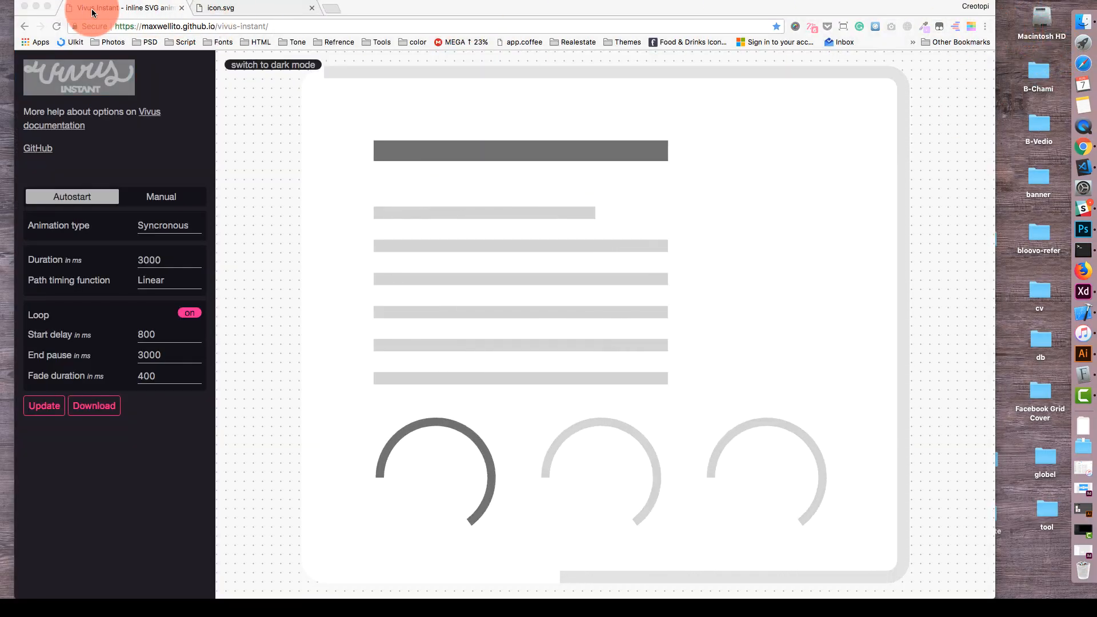
{"action": "left_click", "coordinate": [36, 6]}
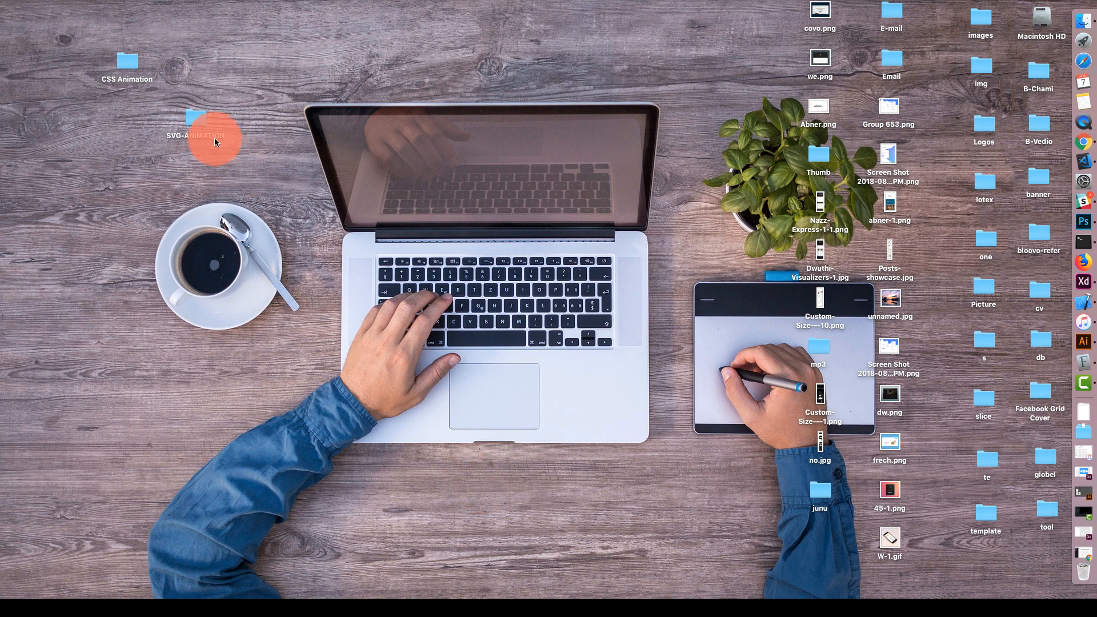
Open the SVG-ANIMATION folder on the desktop, preview icon_animated.svg and close the preview
{"action": "double_click", "coordinate": [198, 114]}
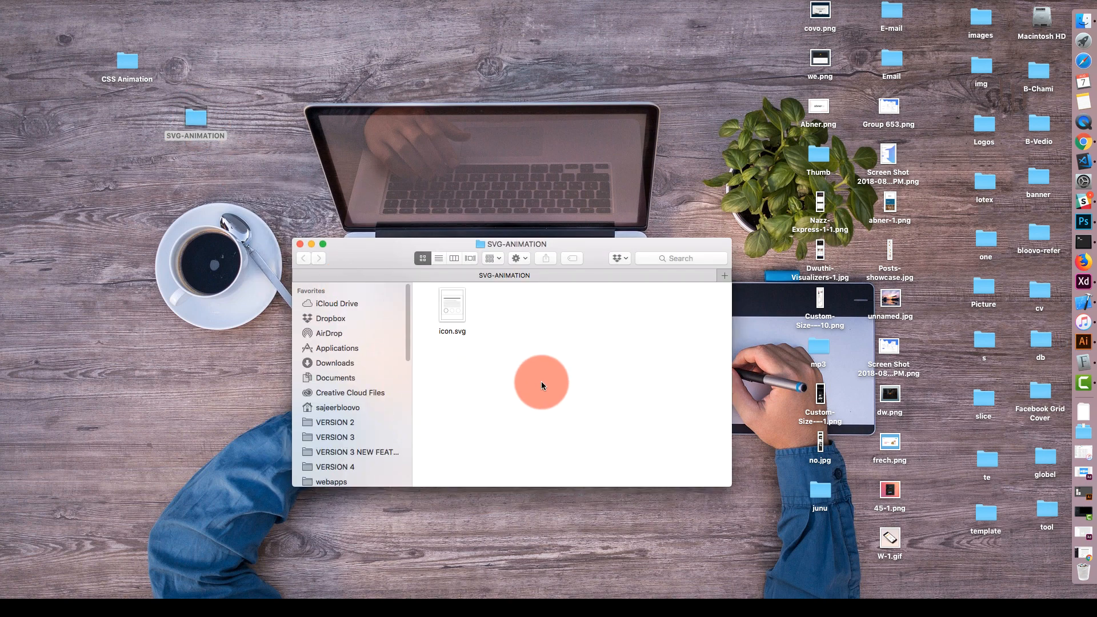
{"action": "left_click", "coordinate": [525, 328]}
{"action": "key", "text": "space"}
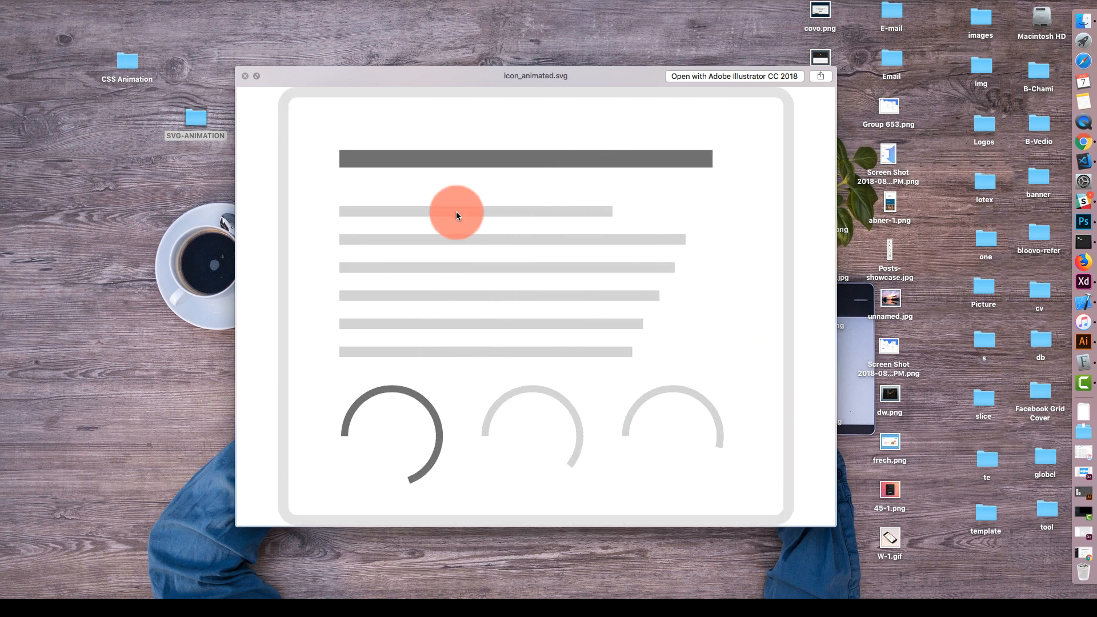
{"action": "left_click", "coordinate": [244, 76]}
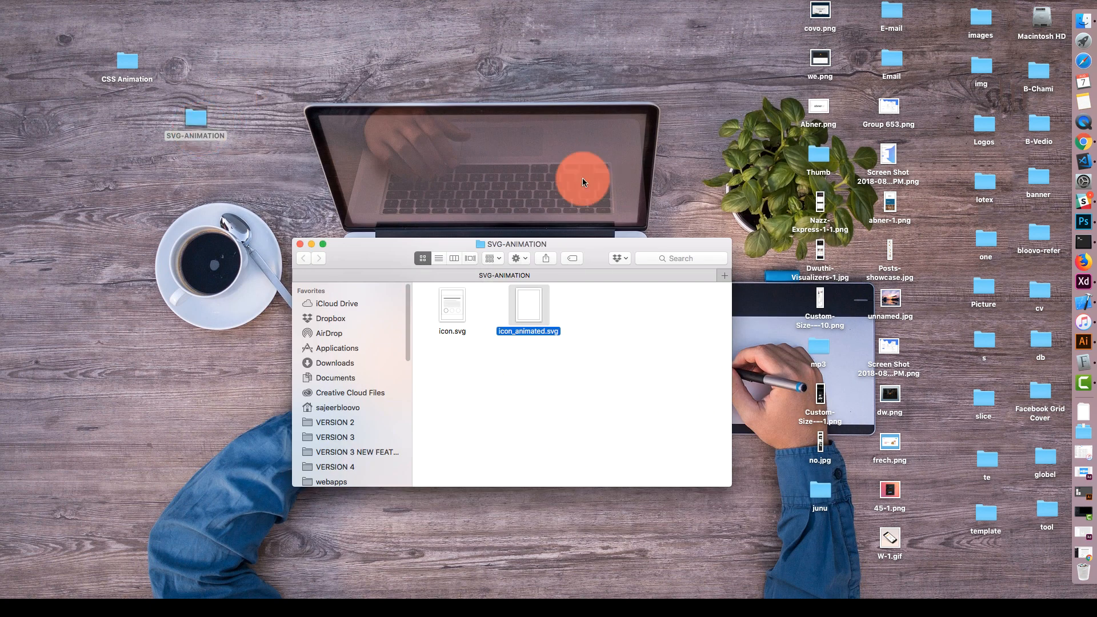
{"action": "left_click", "coordinate": [861, 7]}
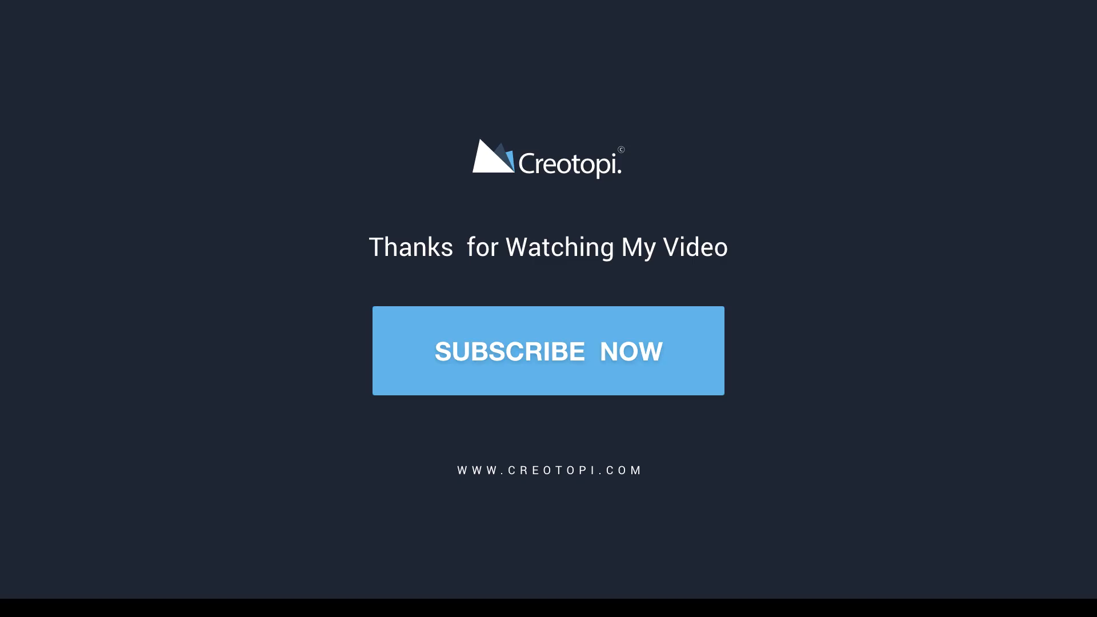